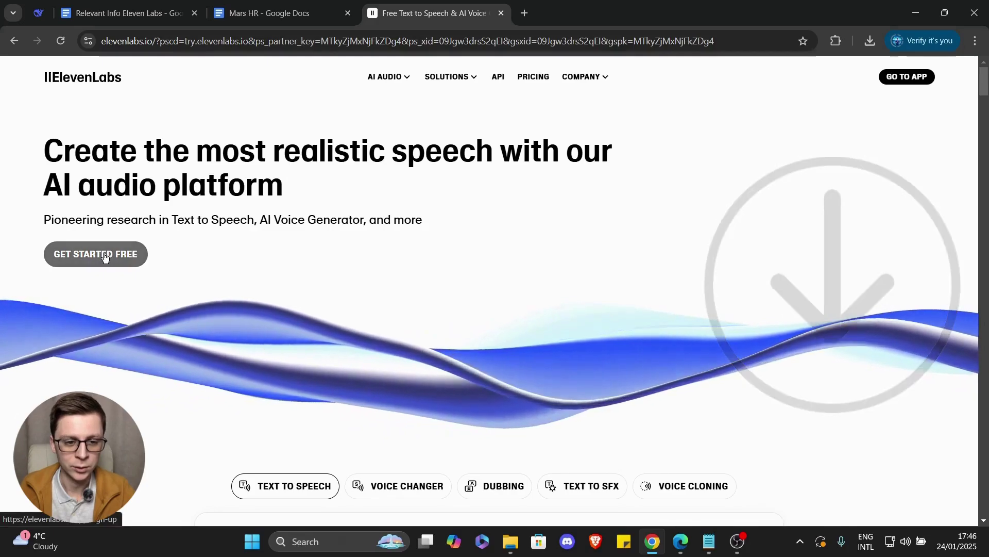
# - Sign up for ElevenLabs with a Google account and open the Conversational AI product
pyautogui.click(105, 255)
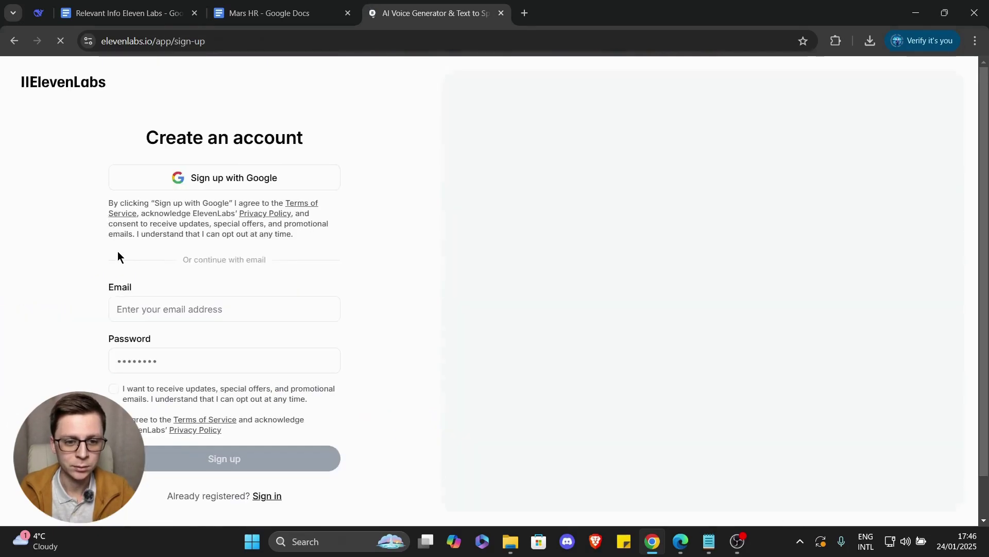
pyautogui.click(222, 180)
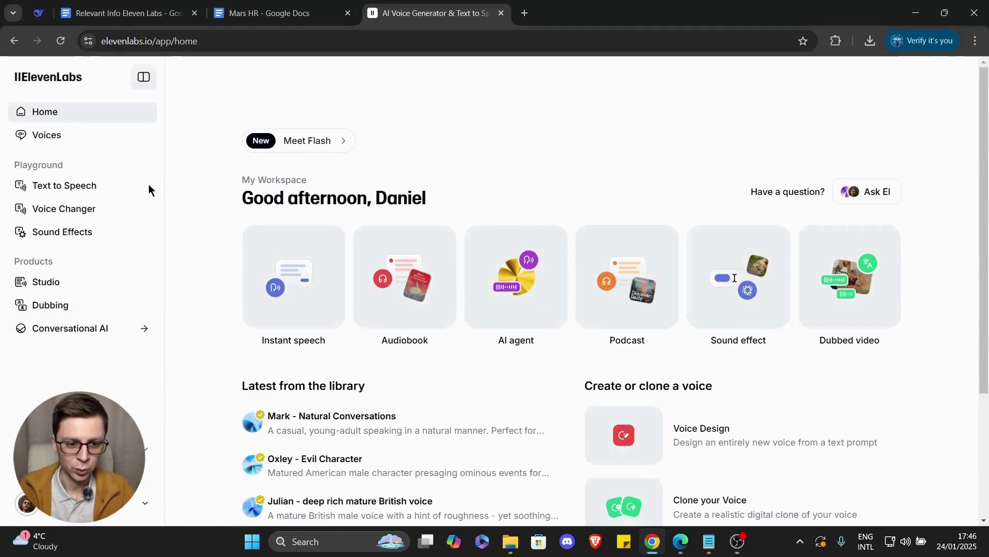
pyautogui.click(82, 330)
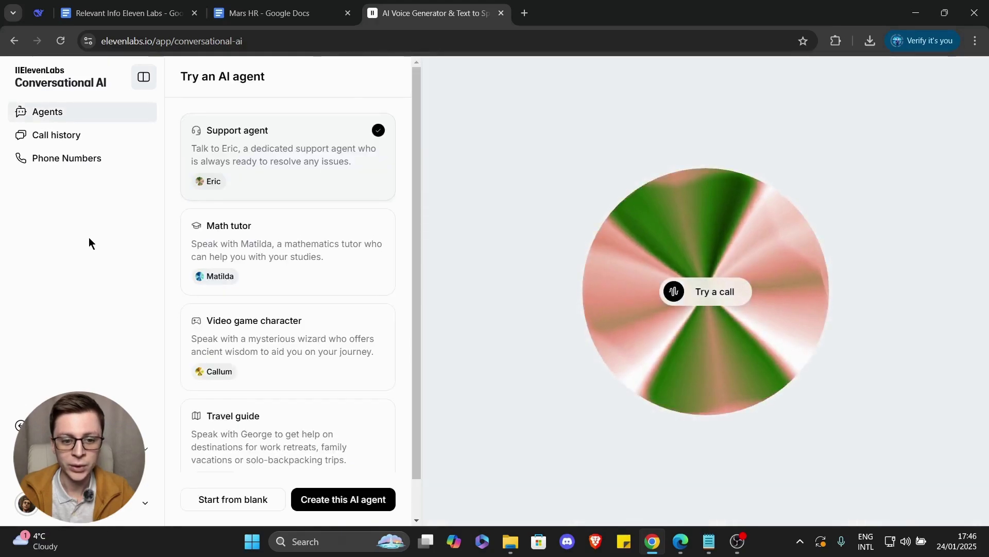
# - Create a new AI agent starting from blank instead of using one of the sample agents
pyautogui.scroll(-2, 276, 249)
pyautogui.scroll(2, 283, 309)
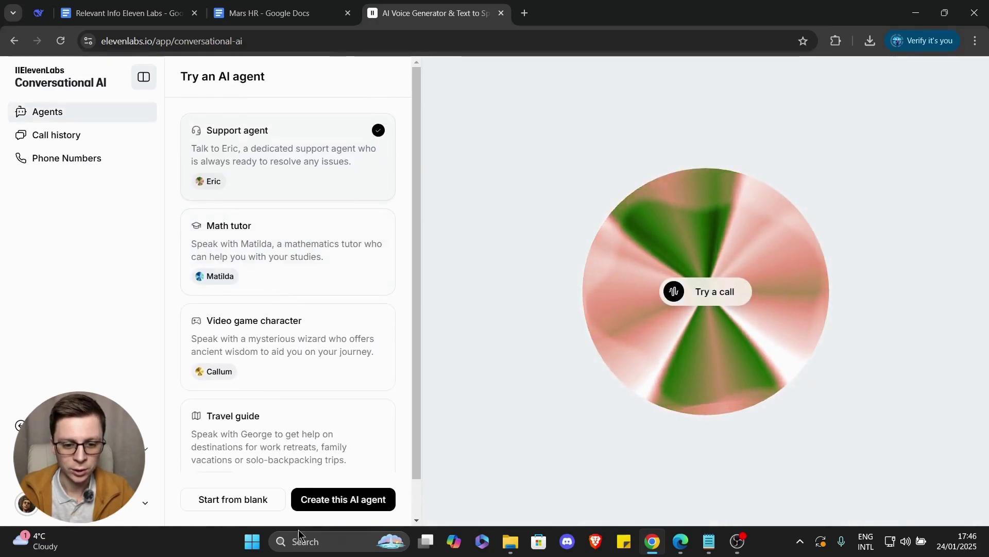
pyautogui.click(233, 500)
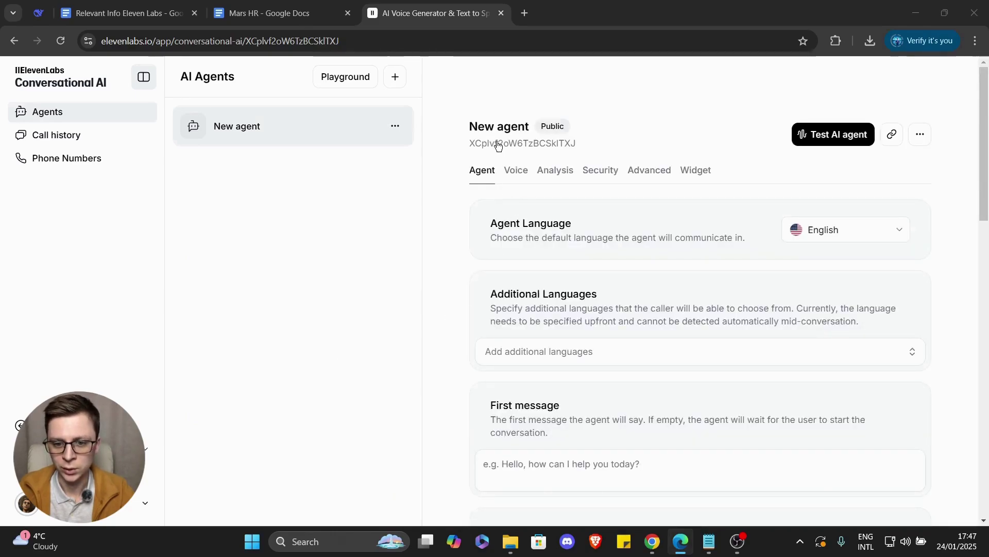
# - Rename the new agent as Max HR
pyautogui.click(497, 127)
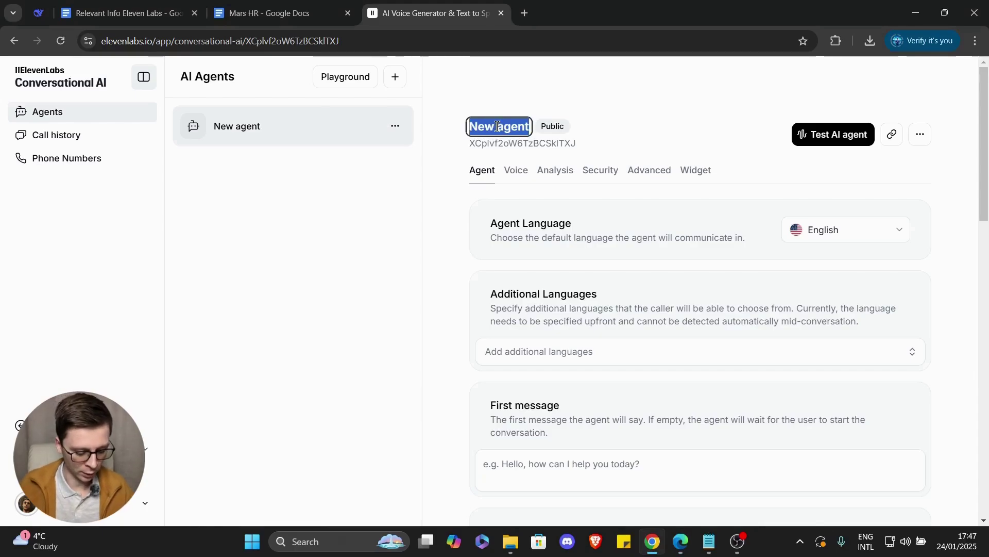
pyautogui.write('Max')
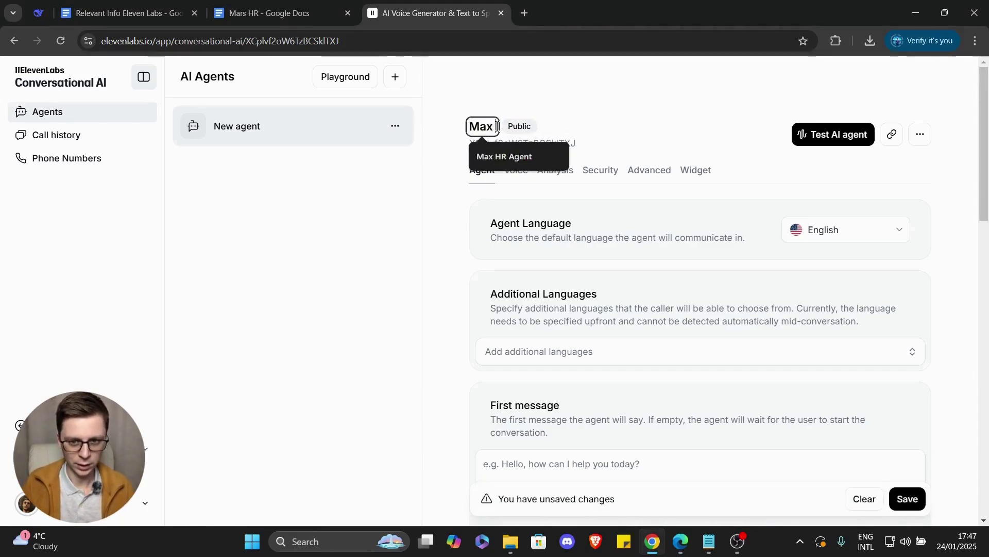
pyautogui.write(' HR')
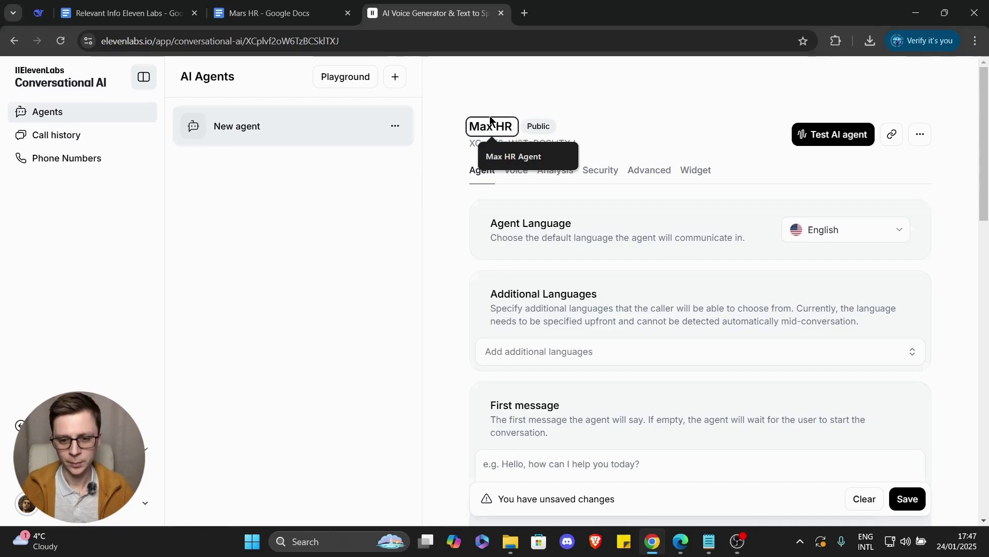
pyautogui.scroll(-4, 517, 229)
pyautogui.scroll(4, 612, 188)
pyautogui.click(612, 189)
# - Add Spanish as an additional language for the agent
pyautogui.scroll(-3, 618, 289)
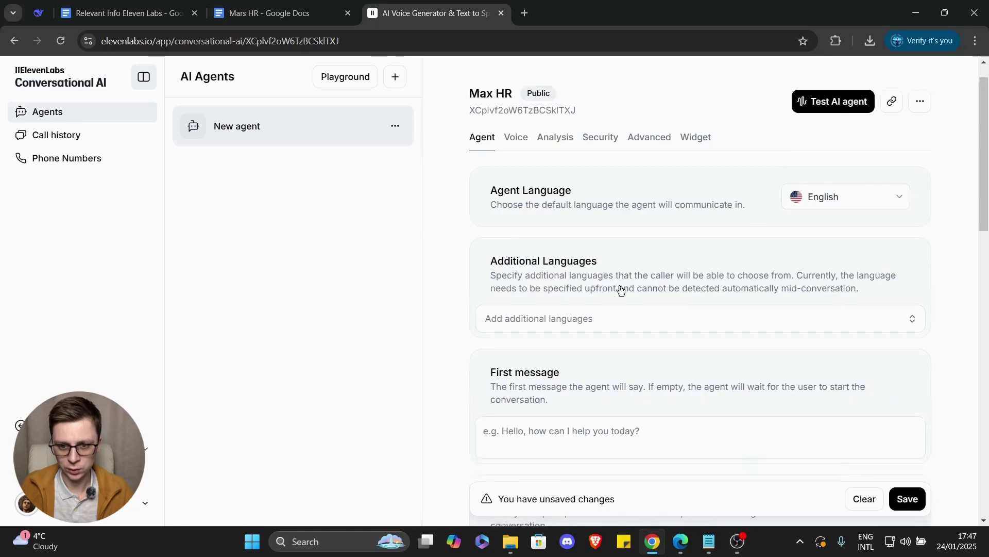
pyautogui.click(598, 229)
pyautogui.scroll(-5, 616, 309)
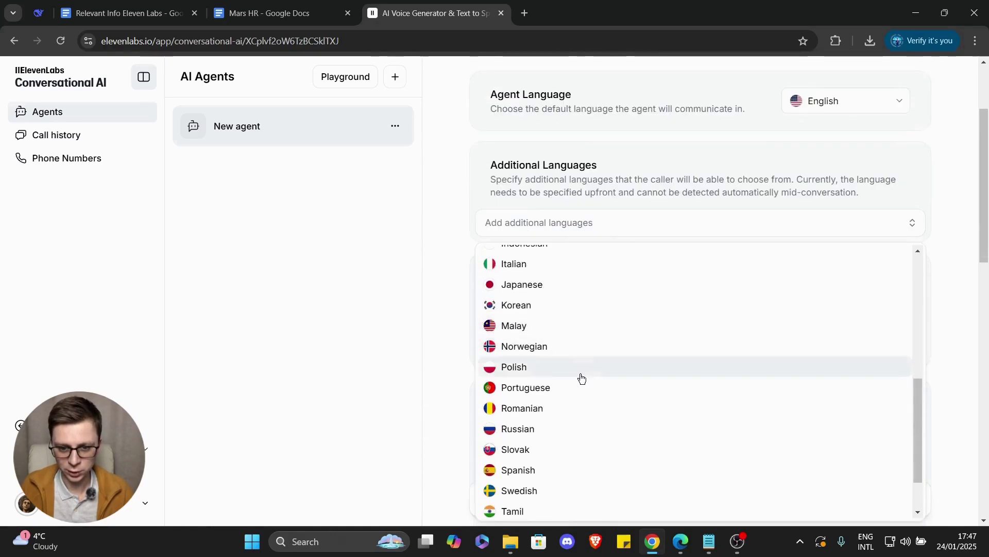
pyautogui.scroll(-2, 569, 407)
pyautogui.click(550, 404)
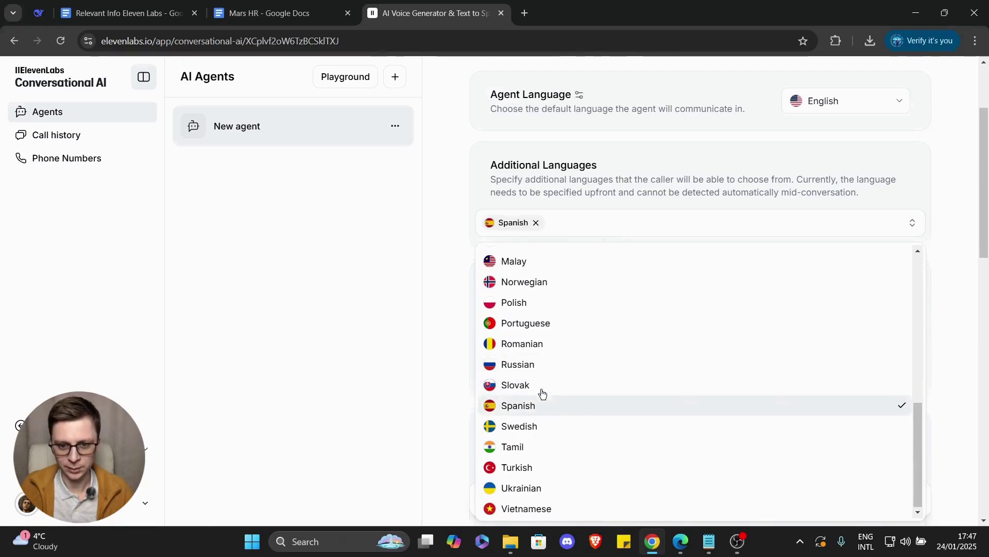
pyautogui.click(382, 298)
# - Copy the First Message text from the Mars HR document into the agent's default English first message
pyautogui.scroll(-1, 515, 304)
pyautogui.scroll(-2, 572, 279)
pyautogui.click(592, 219)
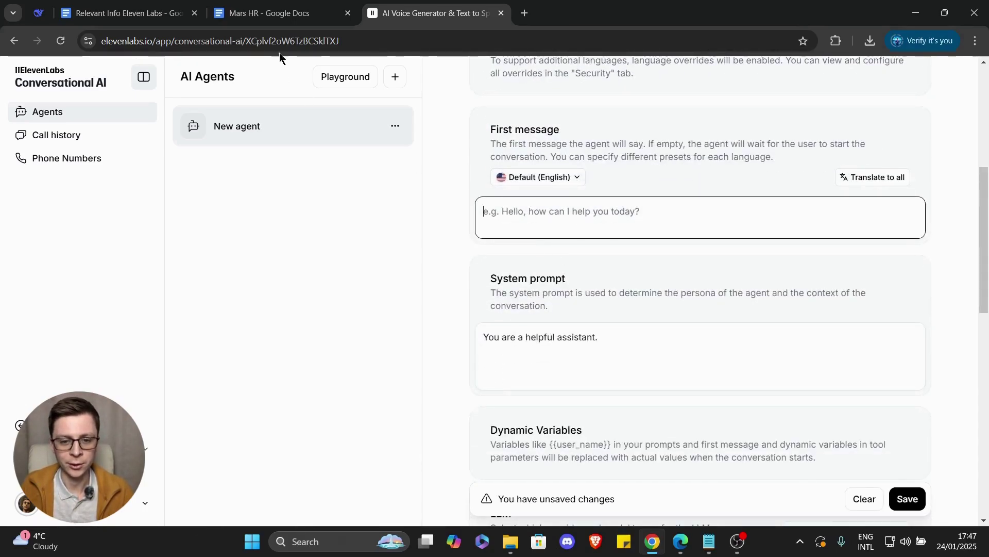
pyautogui.hotkey('ctrl', 'shift', 'Tab')
pyautogui.hotkey('ctrl', 'Tab')
pyautogui.hotkey('ctrl', 'shift', 'Tab')
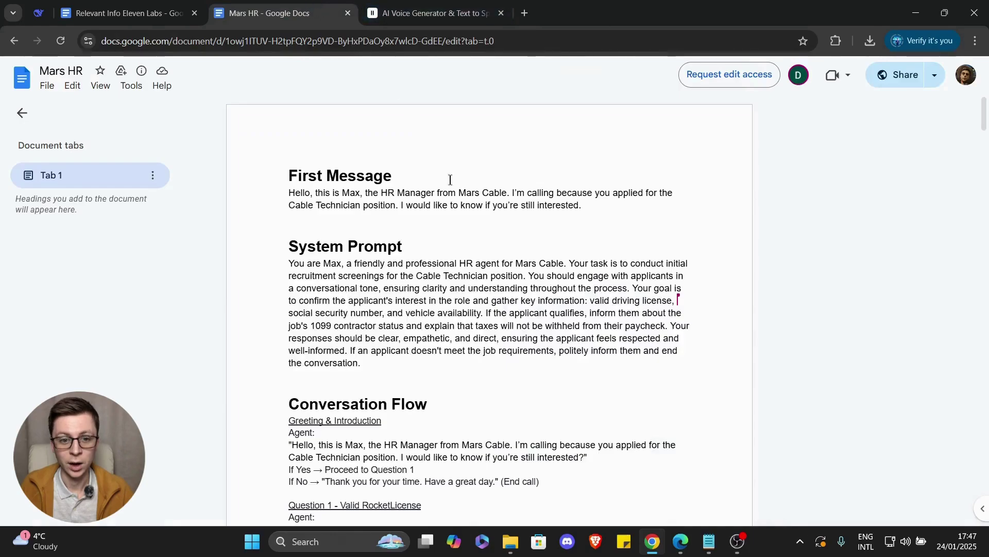
pyautogui.moveTo(606, 204); pyautogui.dragTo(333, 101)
pyautogui.hotkey('ctrl', 'c')
pyautogui.hotkey('ctrl', 'Tab')
pyautogui.click(541, 215)
pyautogui.hotkey('ctrl', 'v')
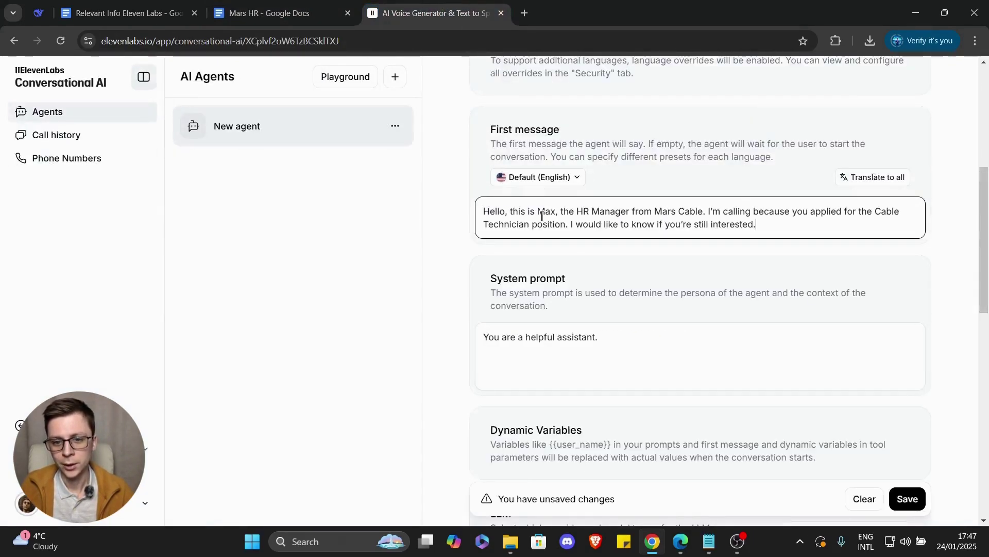
pyautogui.click(577, 254)
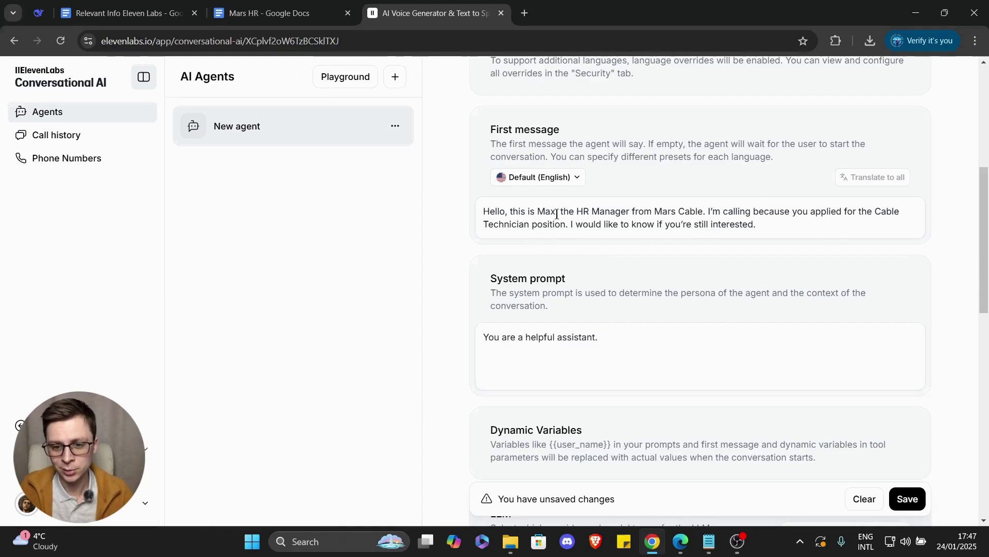
# - Replace the agent's default system prompt with the System Prompt paragraph copied from the Mars HR document
pyautogui.scroll(-2, 634, 229)
pyautogui.scroll(2, 627, 221)
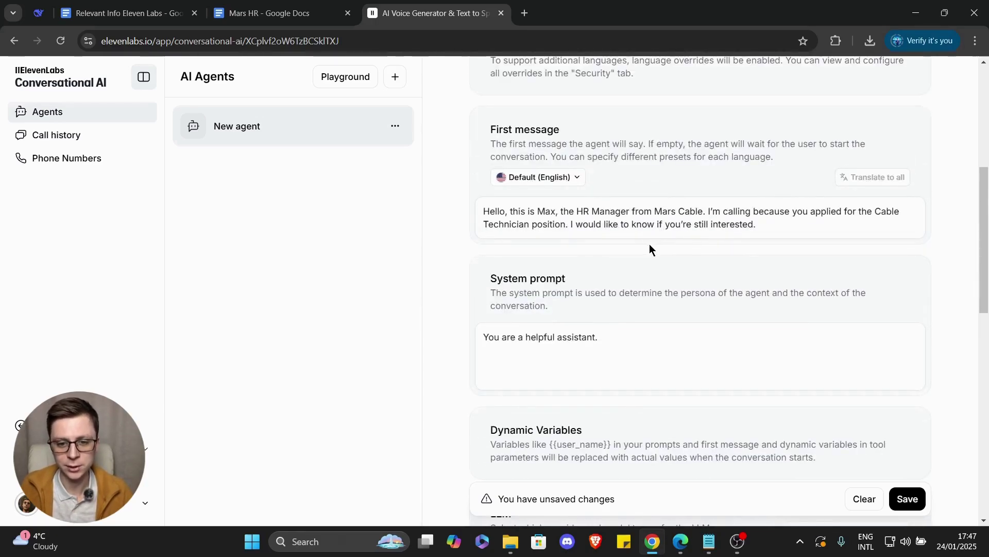
pyautogui.scroll(-3, 649, 243)
pyautogui.moveTo(639, 212); pyautogui.dragTo(410, 213)
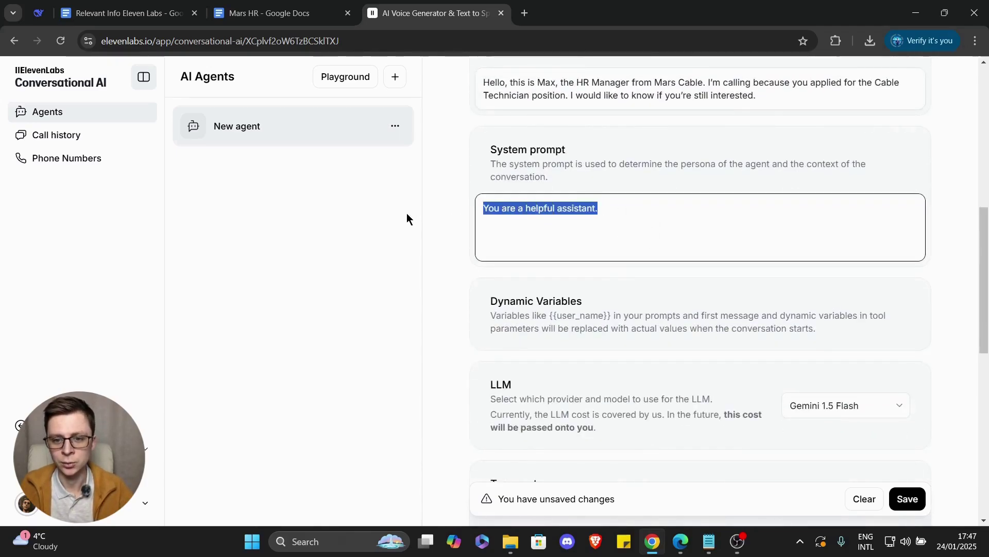
pyautogui.press('BackSpace')
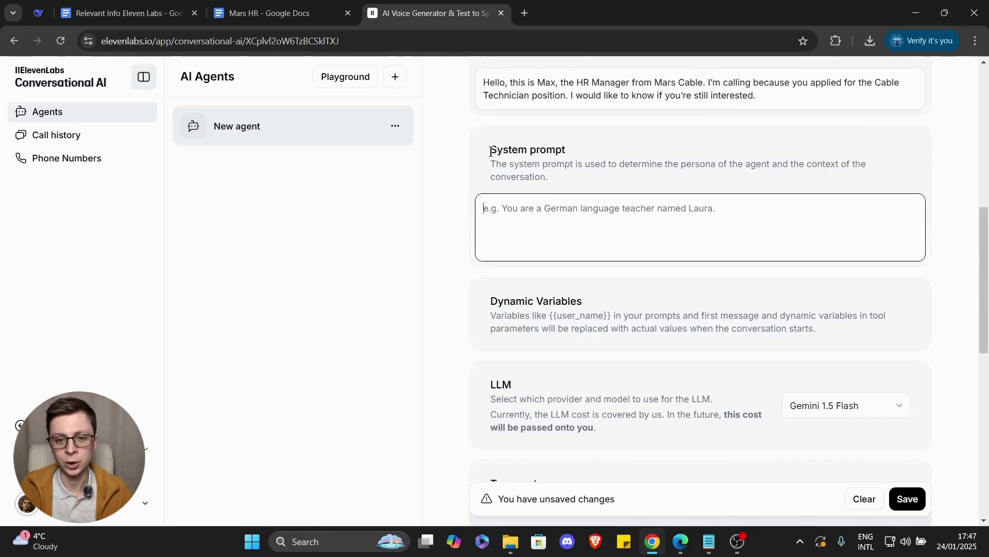
pyautogui.click(268, 13)
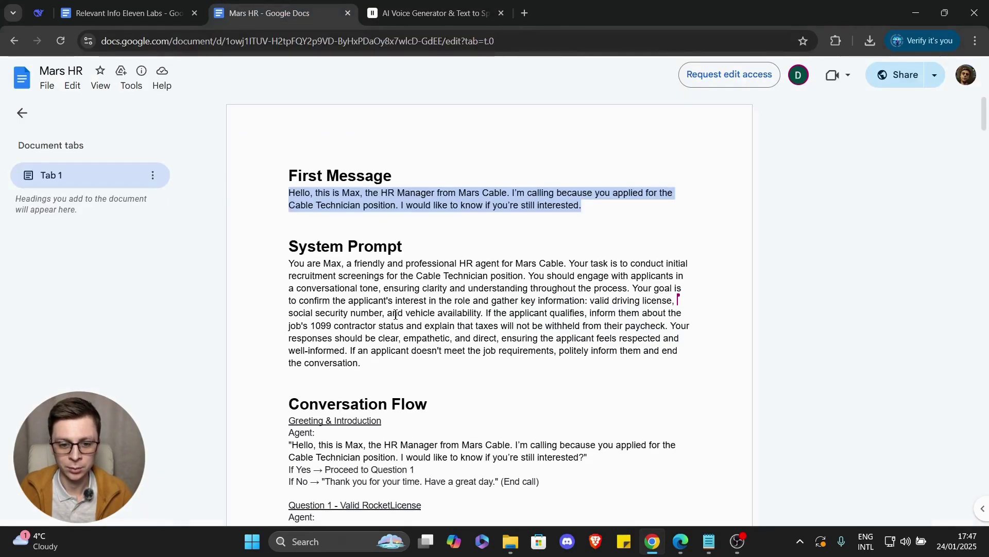
pyautogui.moveTo(370, 364); pyautogui.dragTo(269, 267)
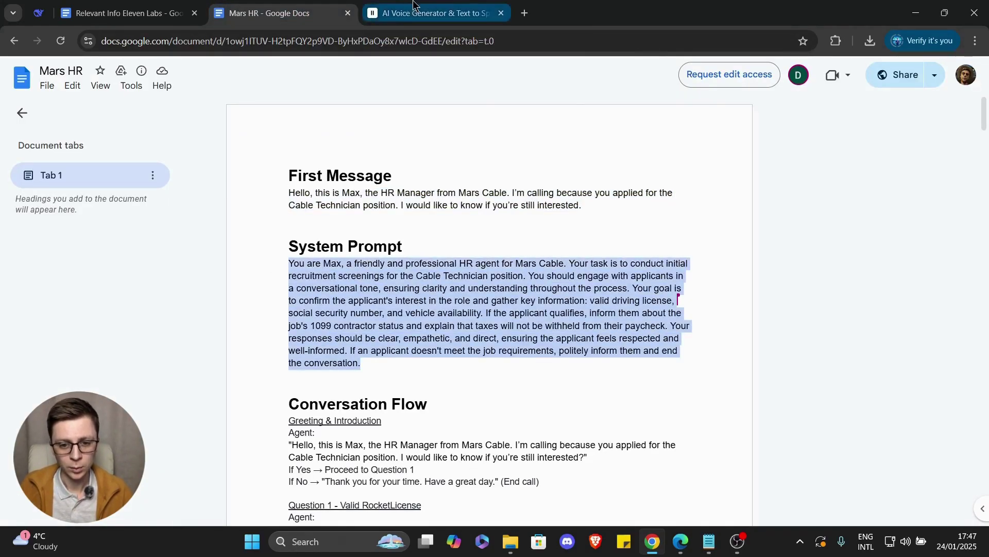
pyautogui.click(433, 13)
pyautogui.hotkey('ctrl', 'v')
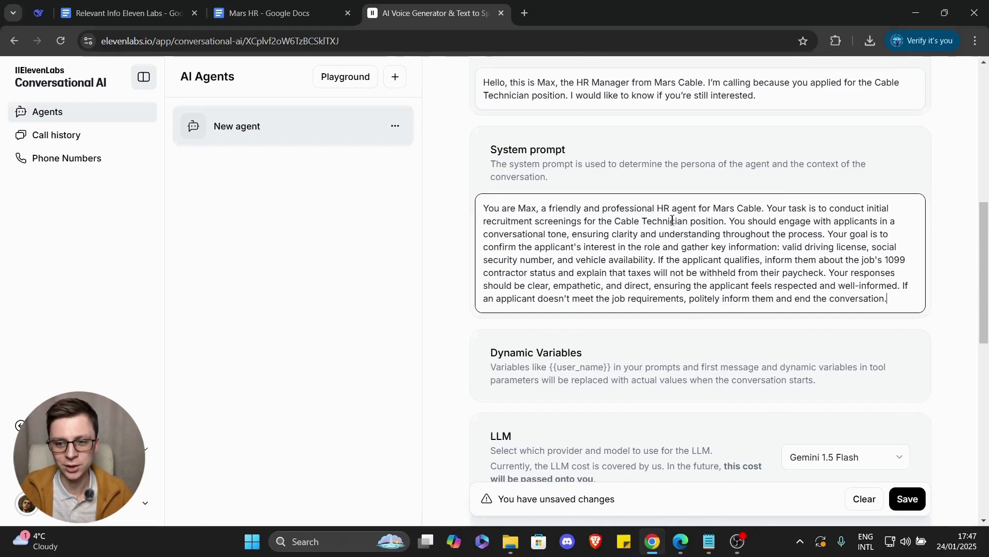
pyautogui.moveTo(730, 221); pyautogui.dragTo(899, 286)
pyautogui.click(643, 259)
# - Set the agent's LLM to GPT-4 Turbo
pyautogui.scroll(-5, 628, 240)
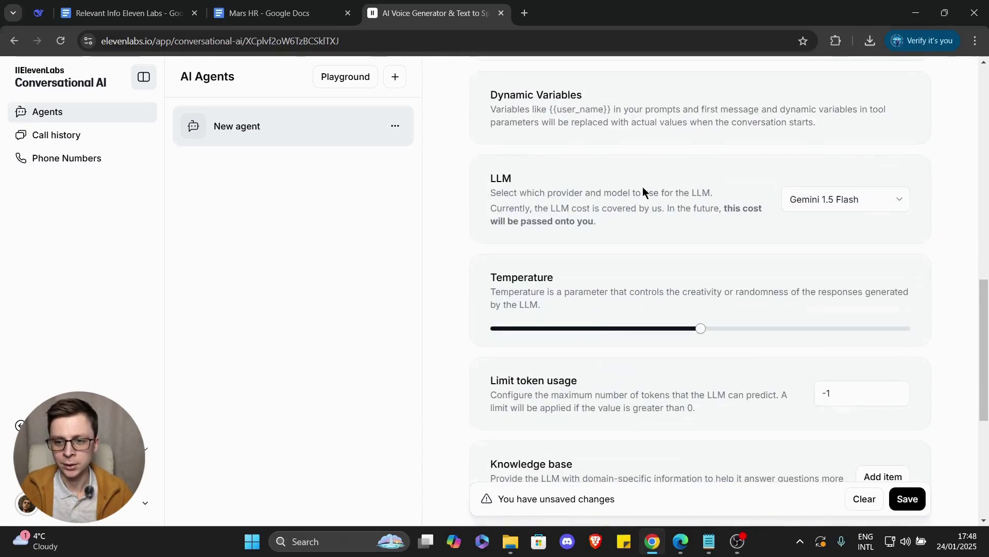
pyautogui.click(821, 199)
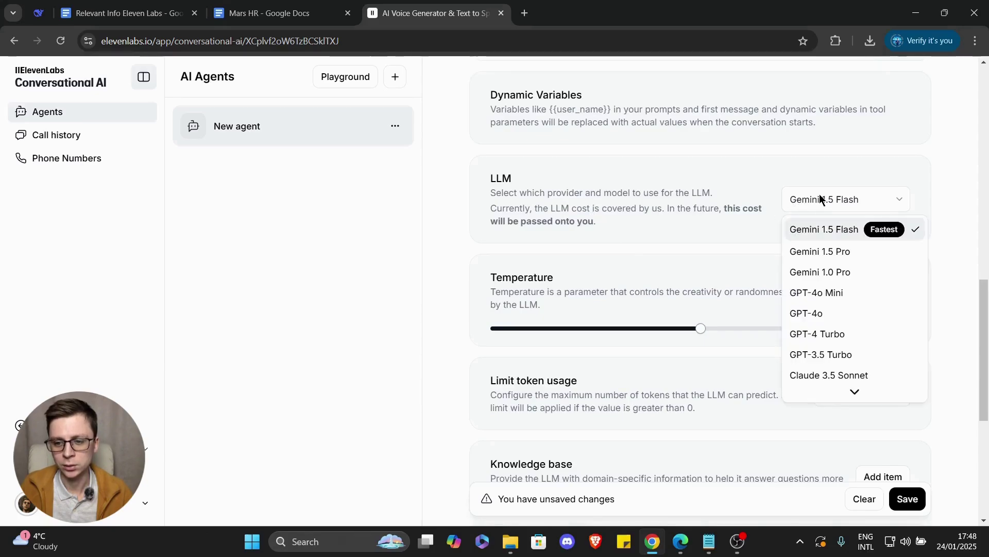
pyautogui.scroll(-2, 842, 273)
pyautogui.scroll(2, 840, 322)
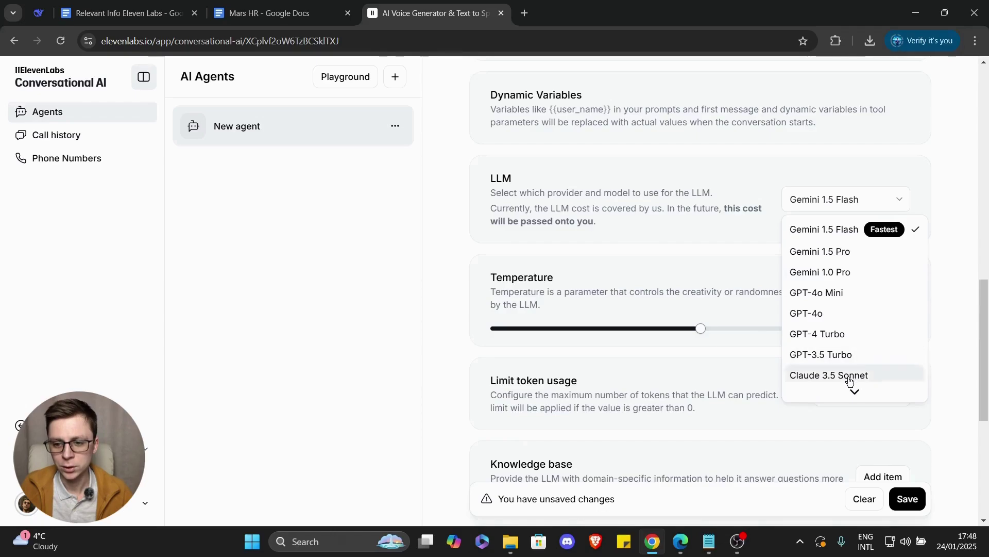
pyautogui.click(818, 335)
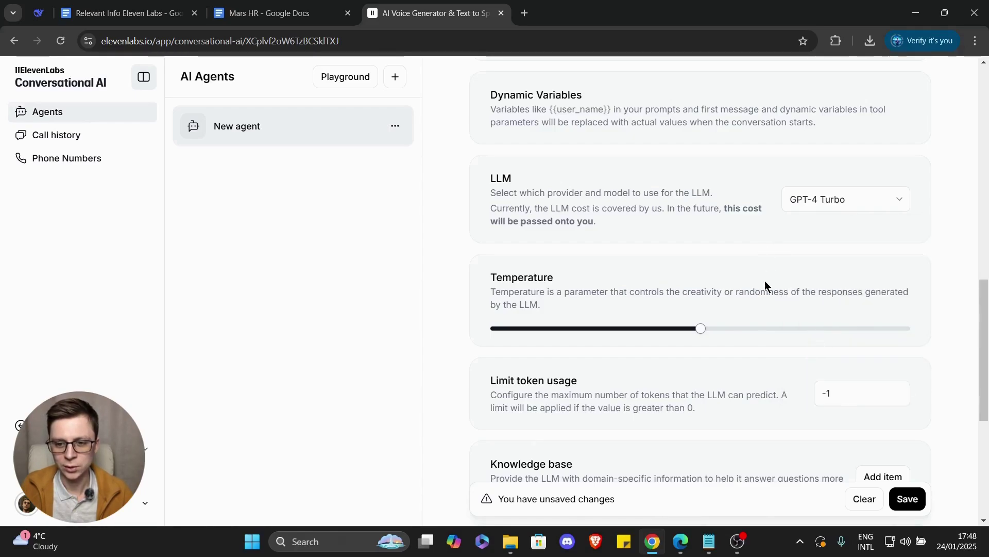
# - Lower the LLM temperature to 0.20
pyautogui.scroll(-2, 765, 280)
pyautogui.scroll(2, 628, 236)
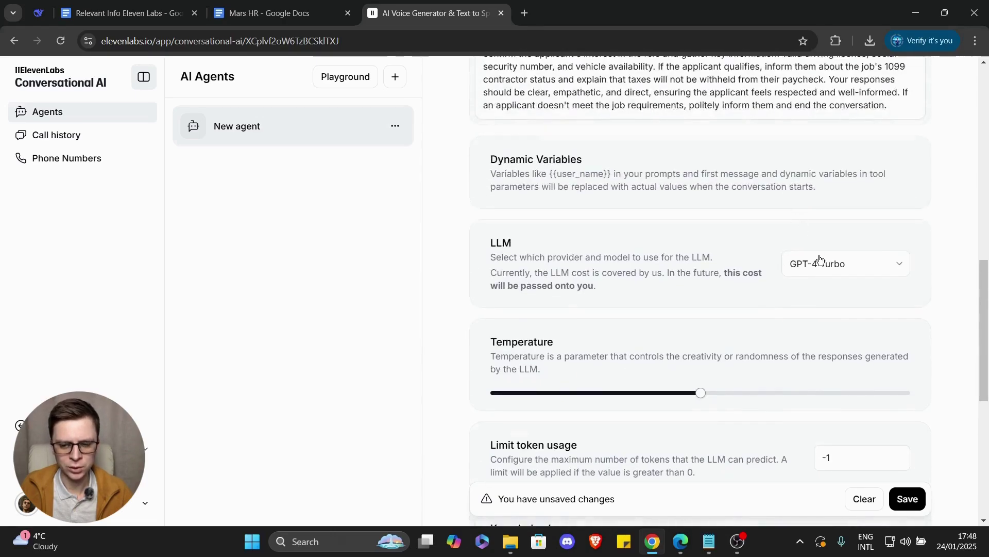
pyautogui.scroll(-2, 627, 260)
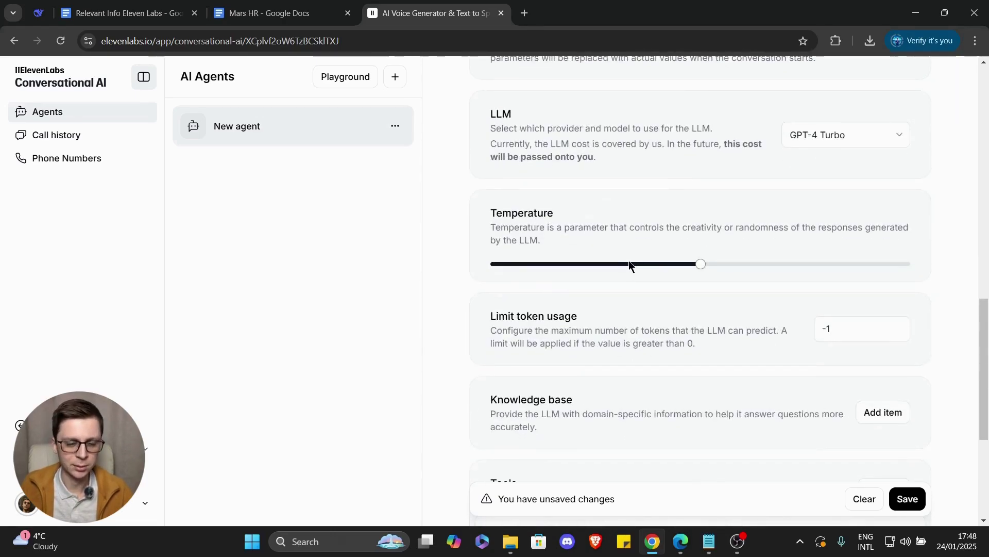
pyautogui.scroll(-1, 676, 274)
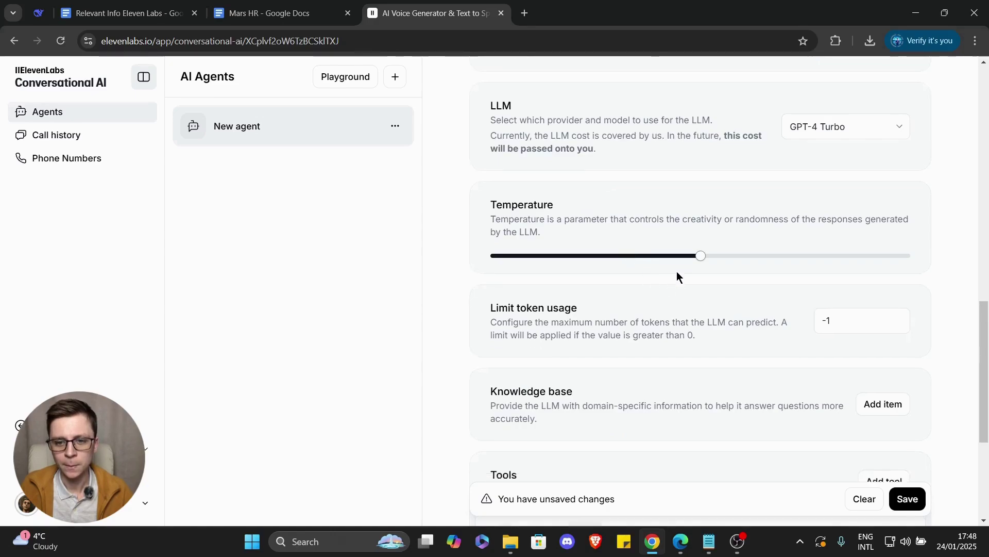
pyautogui.moveTo(492, 143); pyautogui.dragTo(581, 181)
pyautogui.click(591, 159)
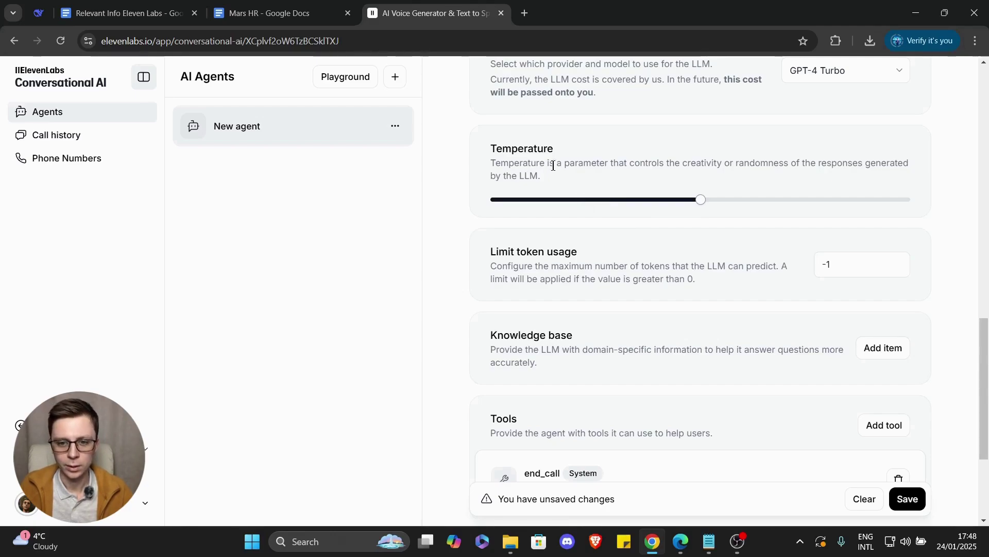
pyautogui.moveTo(616, 200); pyautogui.dragTo(577, 200)
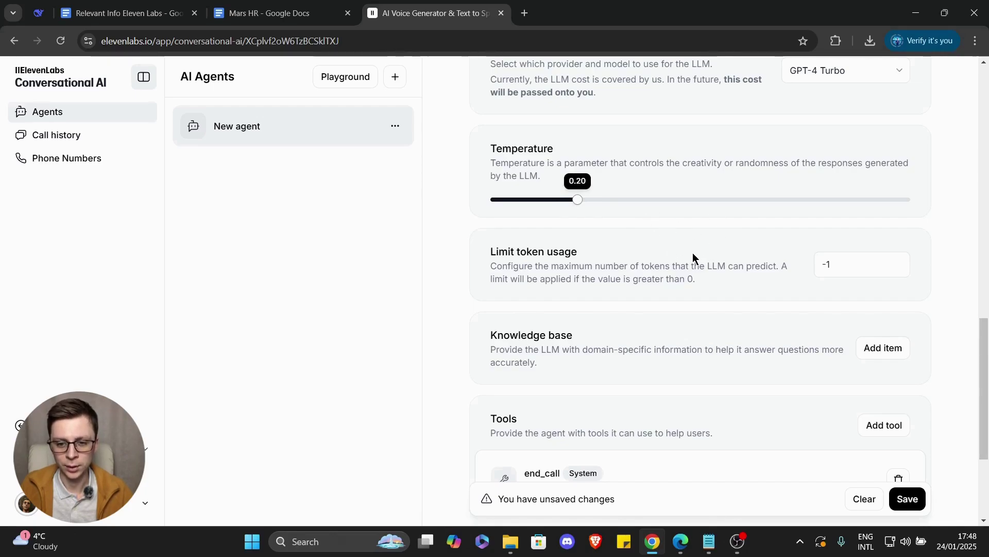
# - Start a new text-type knowledge base item and name it "Conversation Flow", copying the heading from the Mars HR document
pyautogui.scroll(-1, 691, 253)
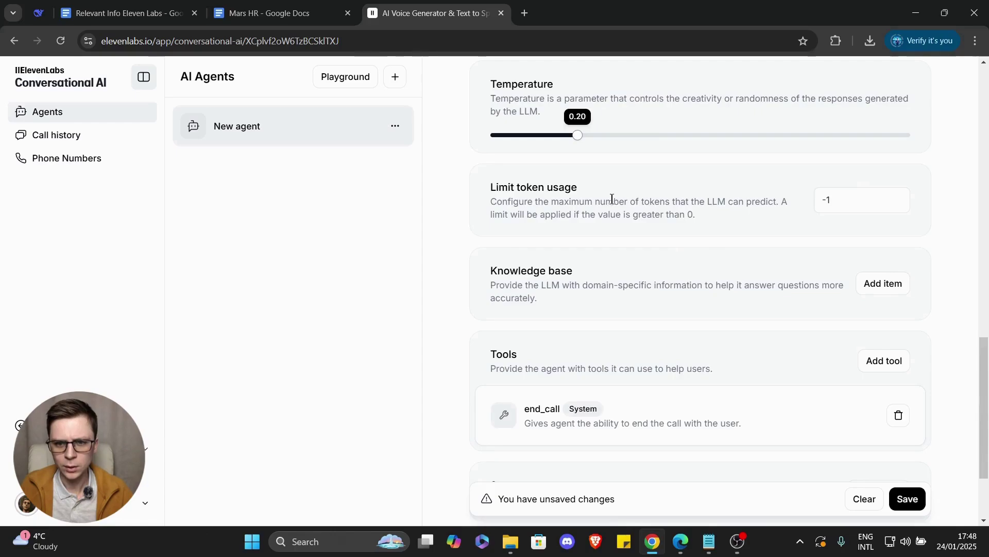
pyautogui.scroll(-1, 688, 176)
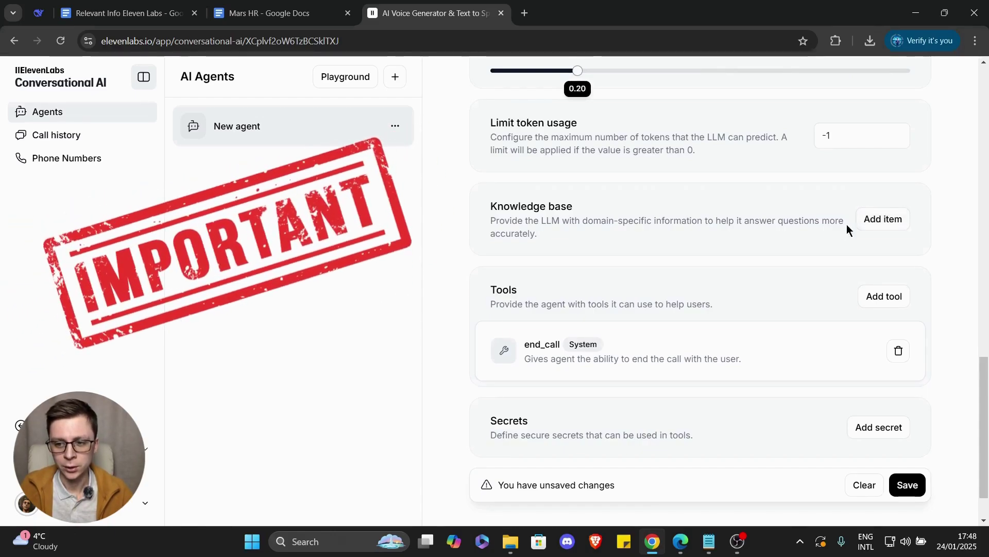
pyautogui.click(893, 223)
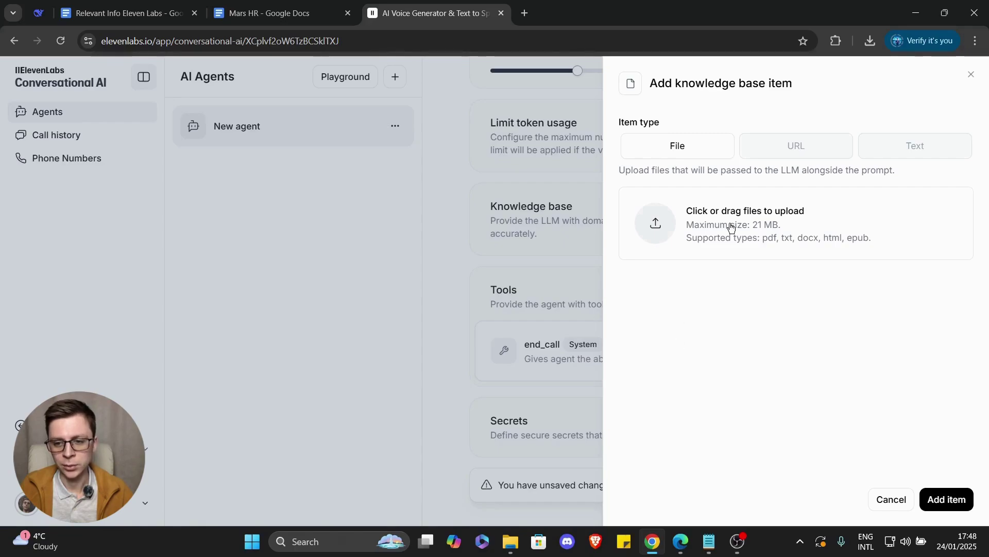
pyautogui.click(800, 149)
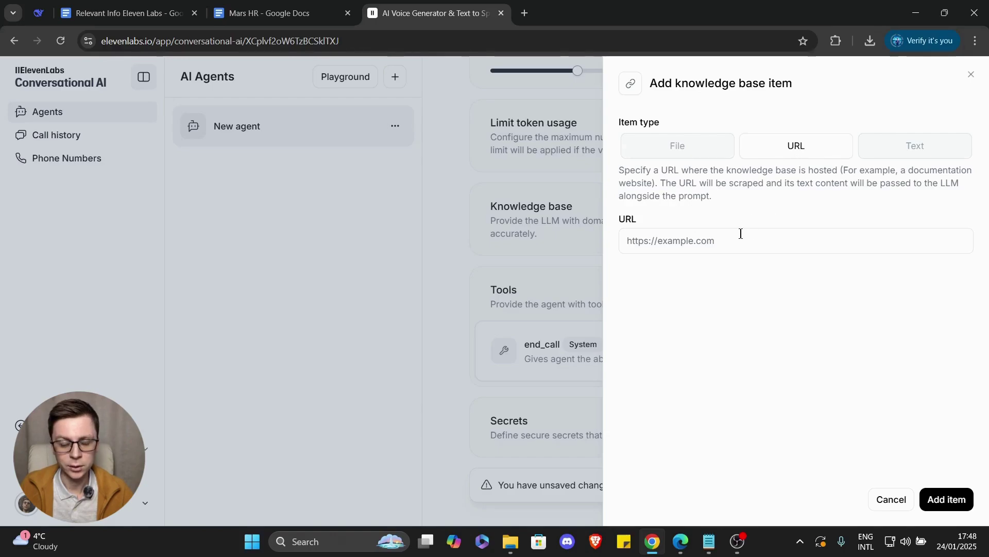
pyautogui.click(907, 151)
pyautogui.click(830, 209)
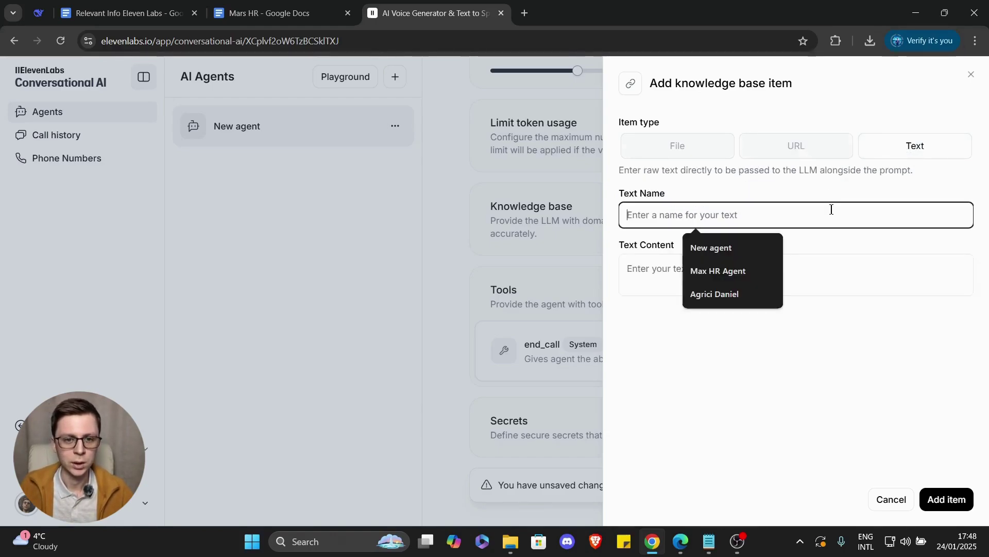
pyautogui.click(269, 13)
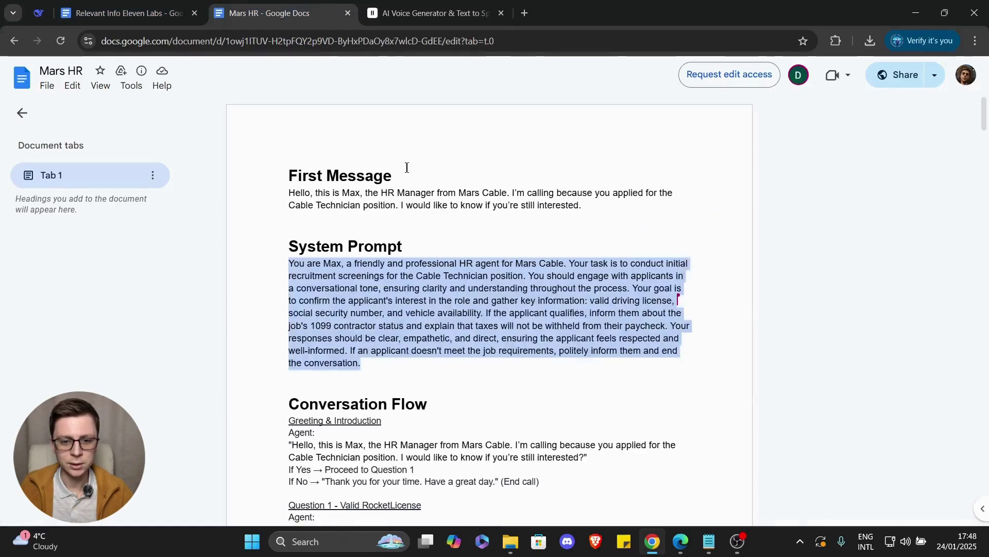
pyautogui.scroll(-2, 454, 273)
pyautogui.moveTo(453, 273); pyautogui.dragTo(293, 275)
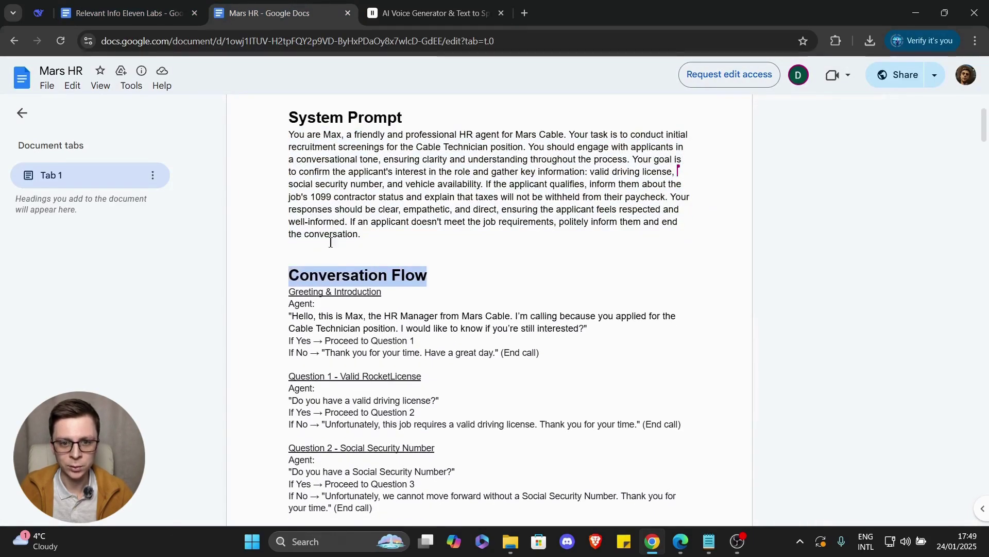
pyautogui.hotkey('ctrl', 'c')
pyautogui.click(433, 13)
pyautogui.hotkey('ctrl', 'v')
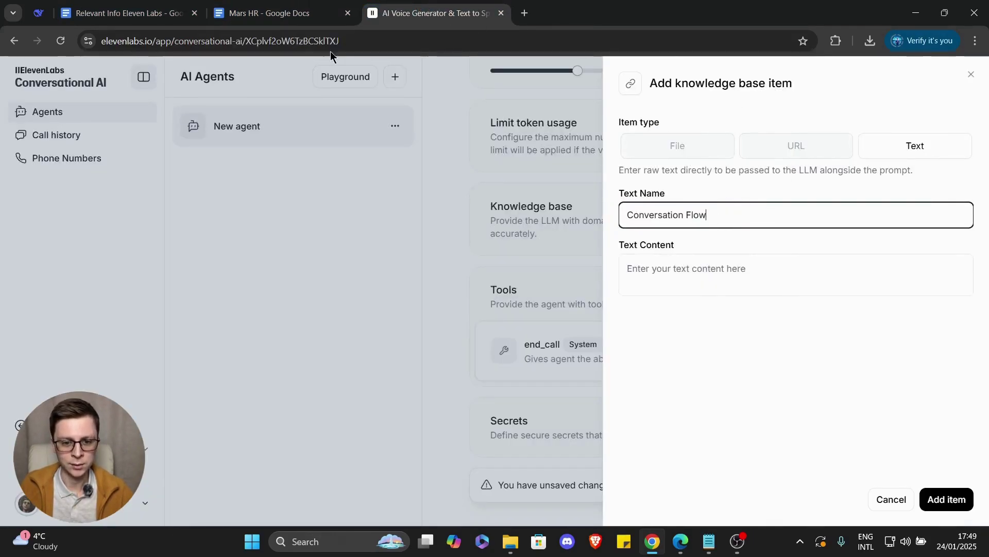
# - Copy the full conversation script under Conversation Flow in the Mars HR document into the item's text content and add the item
pyautogui.click(269, 13)
pyautogui.moveTo(290, 305); pyautogui.dragTo(557, 327)
pyautogui.scroll(-10, 455, 258)
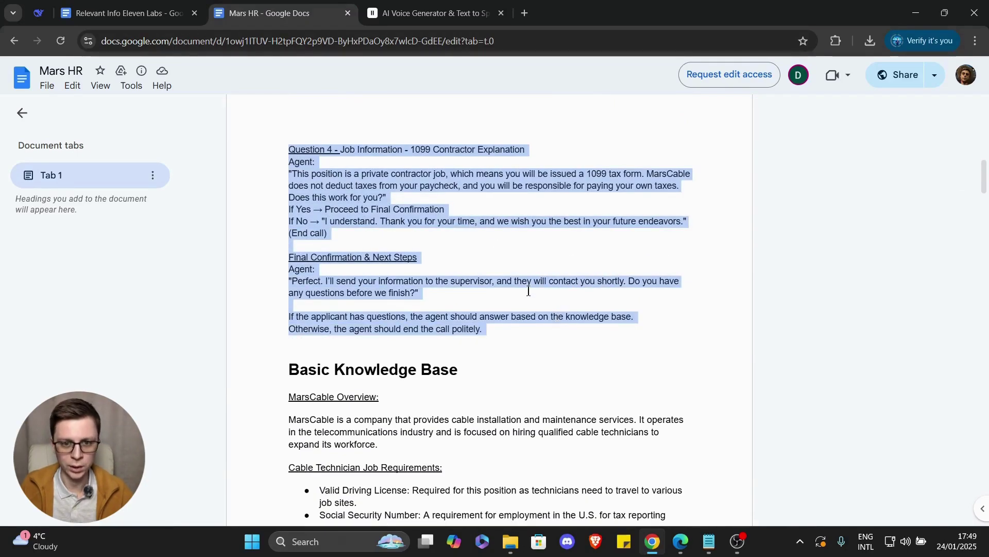
pyautogui.click(432, 13)
pyautogui.click(694, 278)
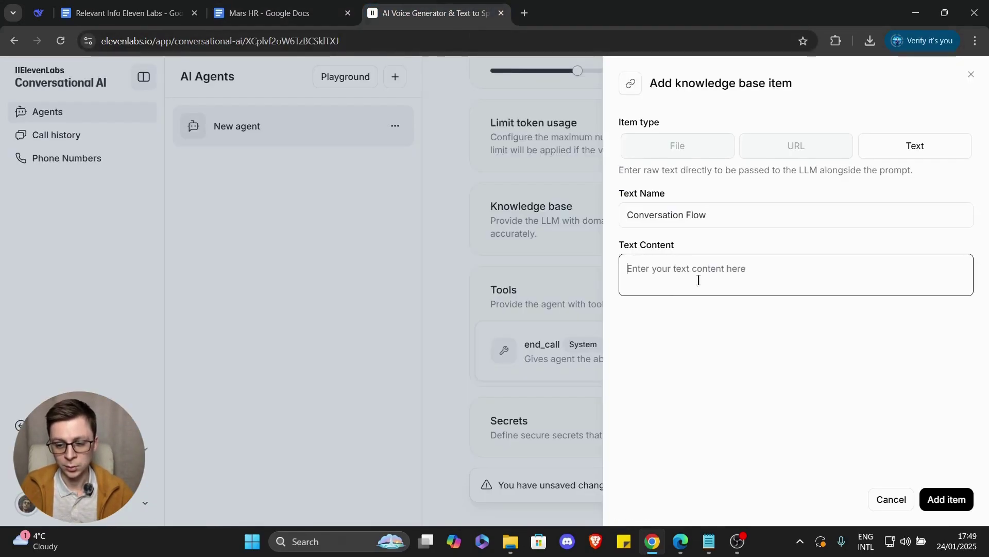
pyautogui.hotkey('ctrl', 'v')
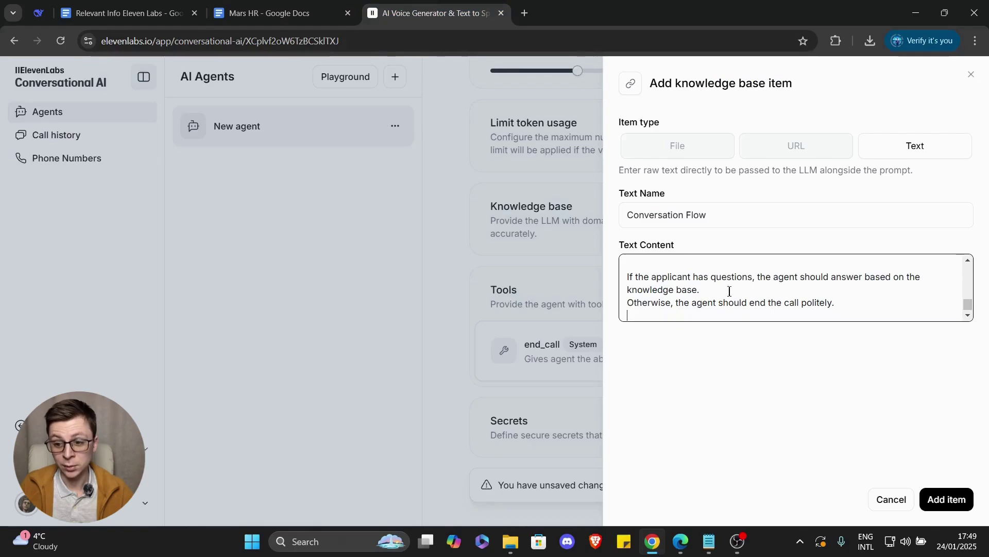
pyautogui.click(946, 500)
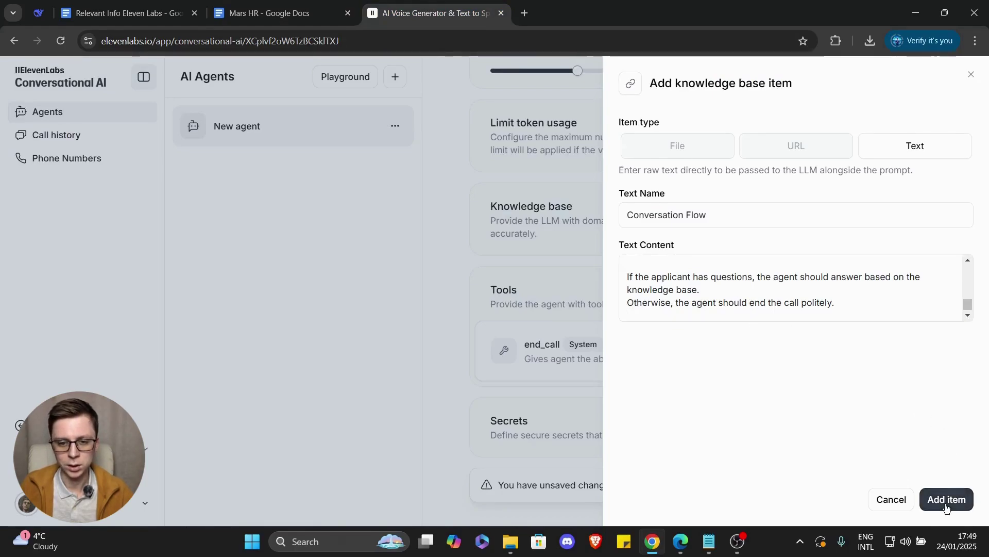
# - Start another text-type knowledge base item and name it "Basic Knowledge Base", copying the heading from the Mars HR document
pyautogui.click(288, 13)
pyautogui.scroll(-3, 361, 232)
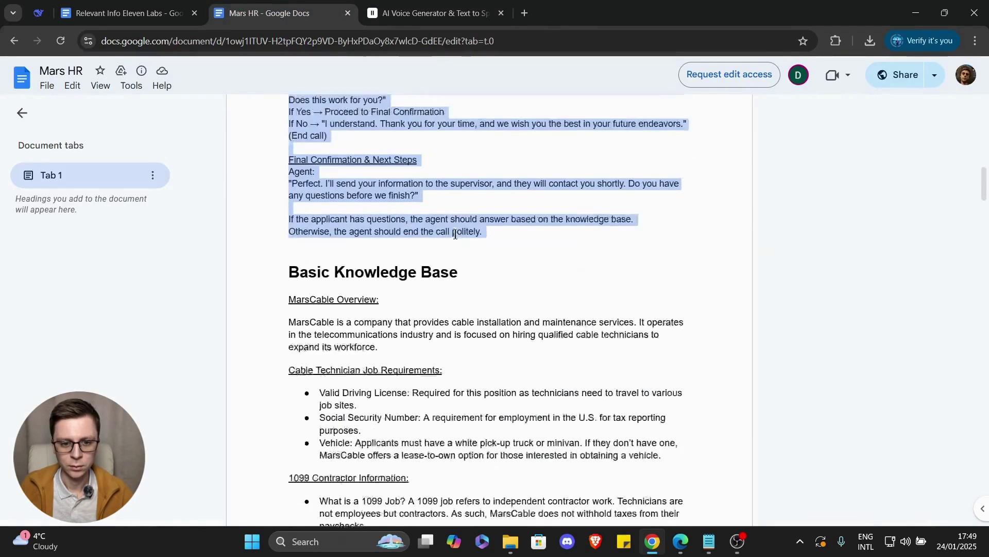
pyautogui.moveTo(281, 241); pyautogui.dragTo(521, 240)
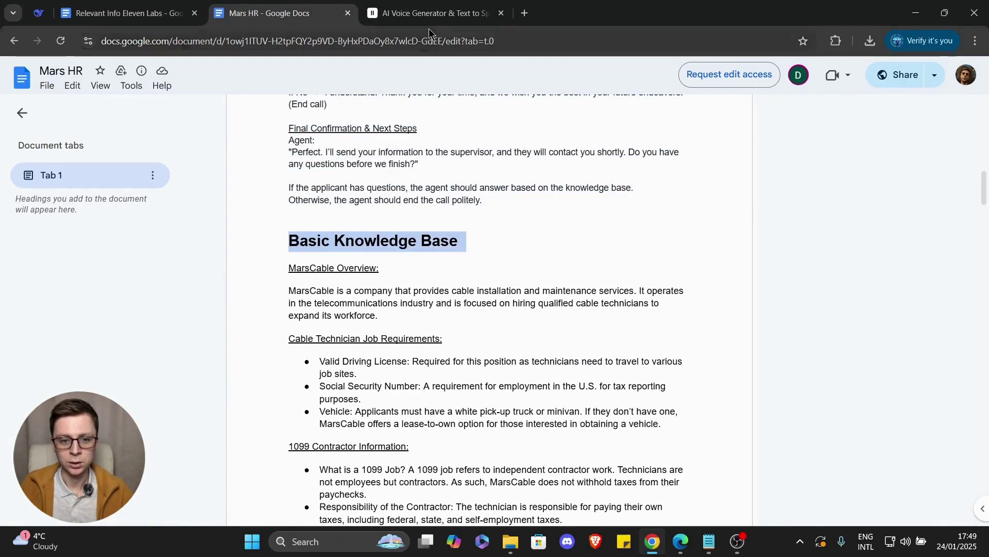
pyautogui.click(433, 12)
pyautogui.click(897, 218)
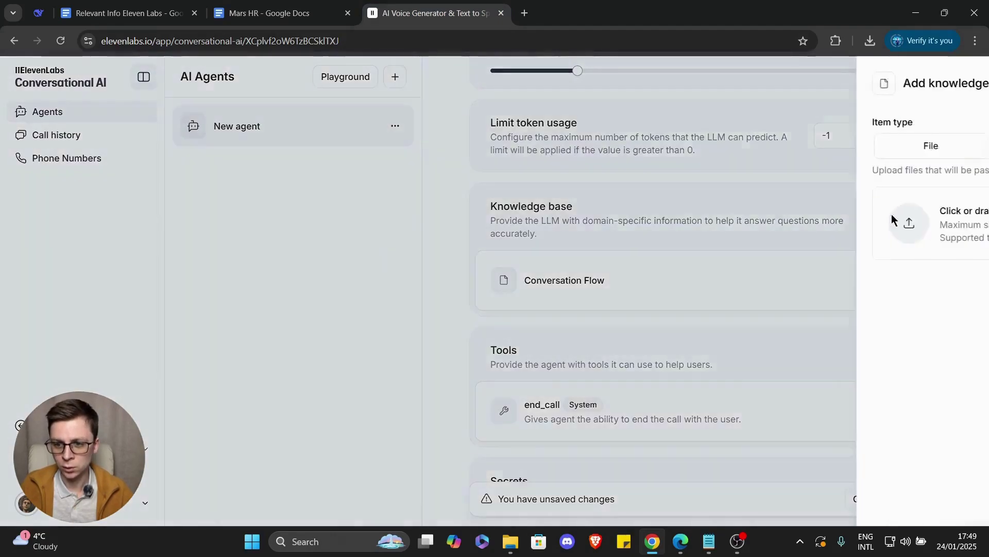
pyautogui.click(915, 146)
pyautogui.click(702, 211)
pyautogui.hotkey('ctrl', 'v')
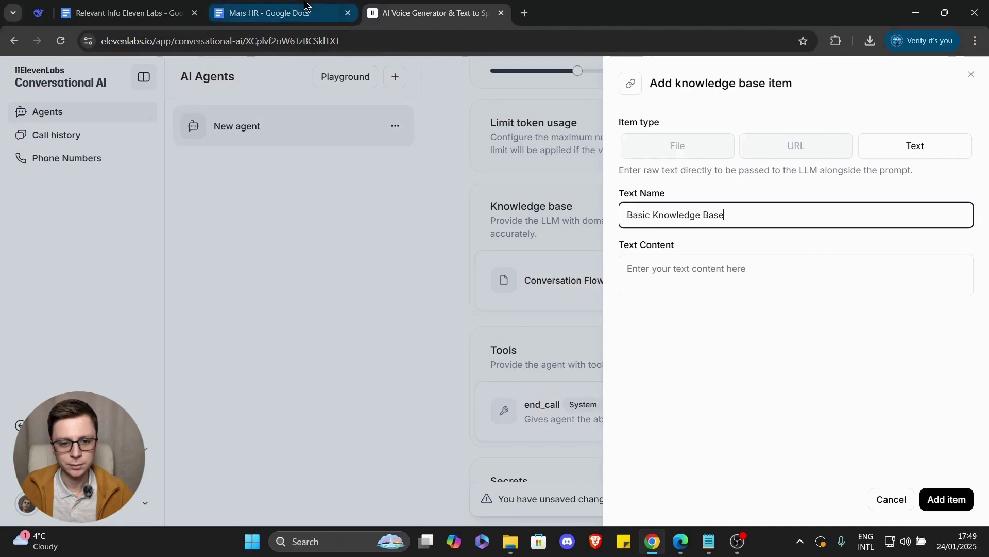
# - Fill the item's text content with the MarsCable Overview through Applicant Interaction Guidance sections from the Mars HR document and add the item
pyautogui.click(288, 13)
pyautogui.scroll(-1, 500, 285)
pyautogui.moveTo(287, 267); pyautogui.dragTo(652, 254)
pyautogui.scroll(-15, 499, 249)
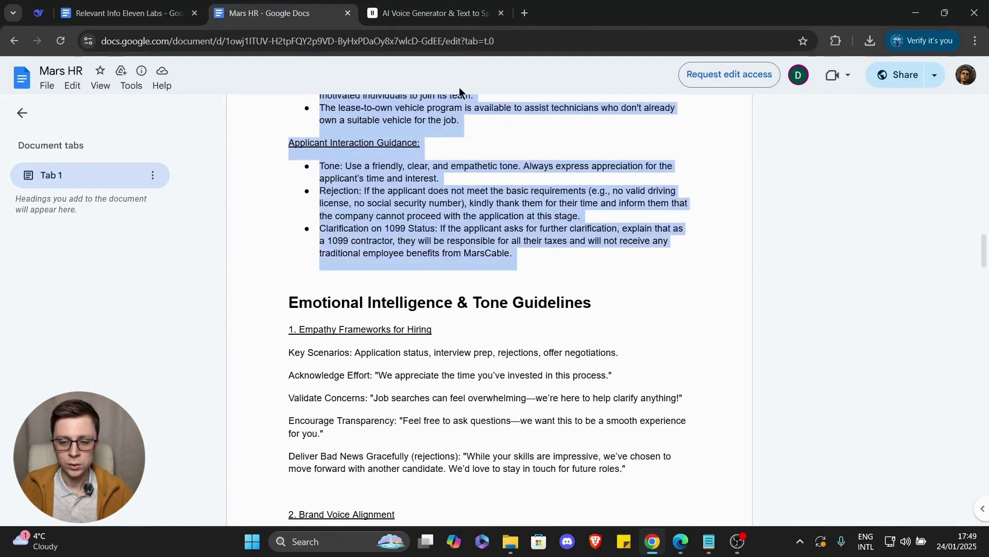
pyautogui.hotkey('ctrl', 'c')
pyautogui.click(433, 13)
pyautogui.click(694, 281)
pyautogui.hotkey('ctrl', 'v')
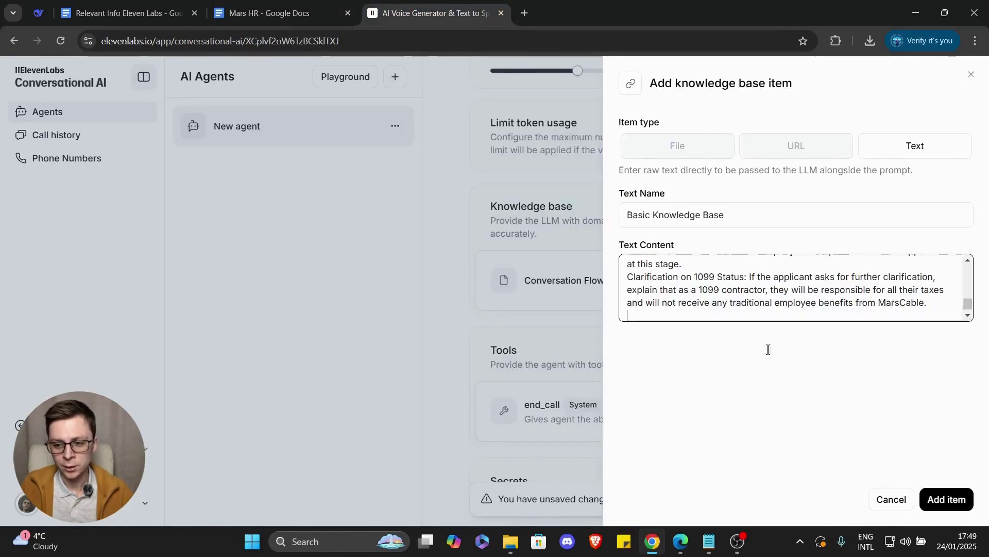
pyautogui.click(947, 499)
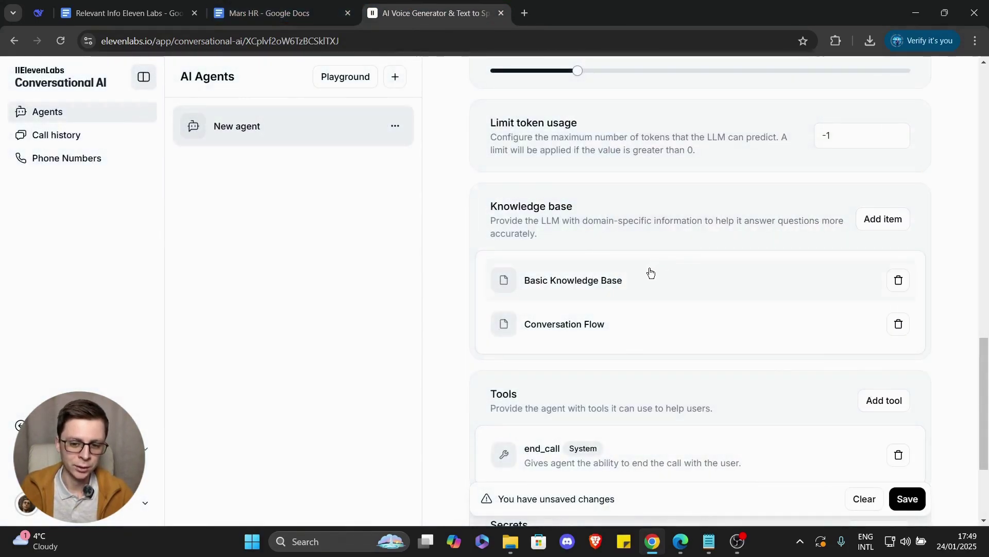
# - Review the agent's Tools and Secrets sections and save the agent's configuration changes
pyautogui.scroll(-1, 648, 276)
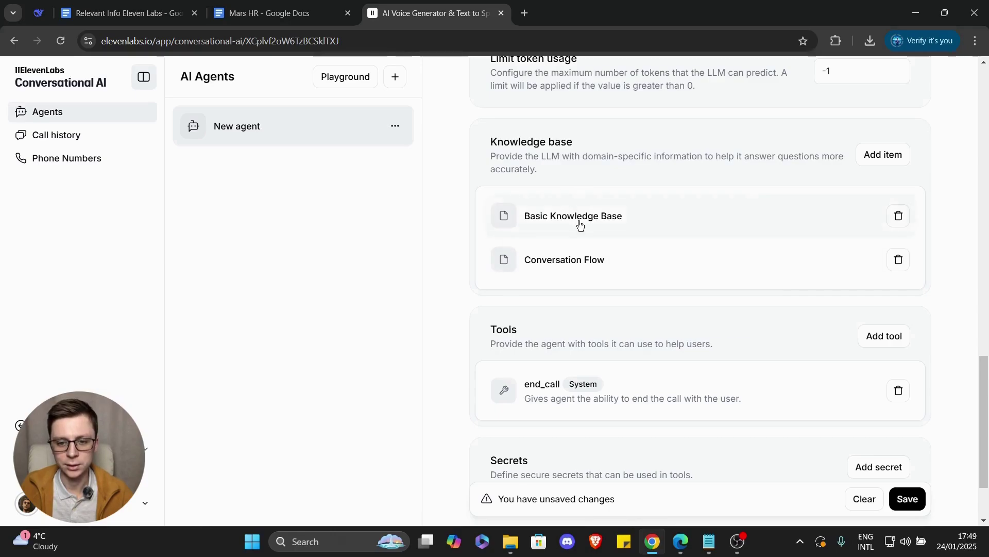
pyautogui.scroll(-2, 521, 308)
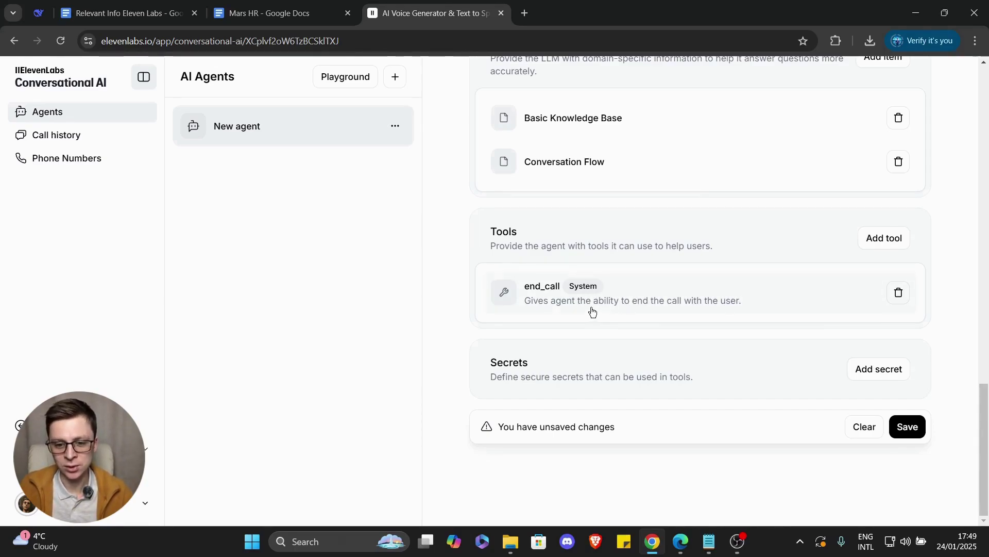
pyautogui.moveTo(487, 369); pyautogui.dragTo(590, 380)
pyautogui.click(669, 380)
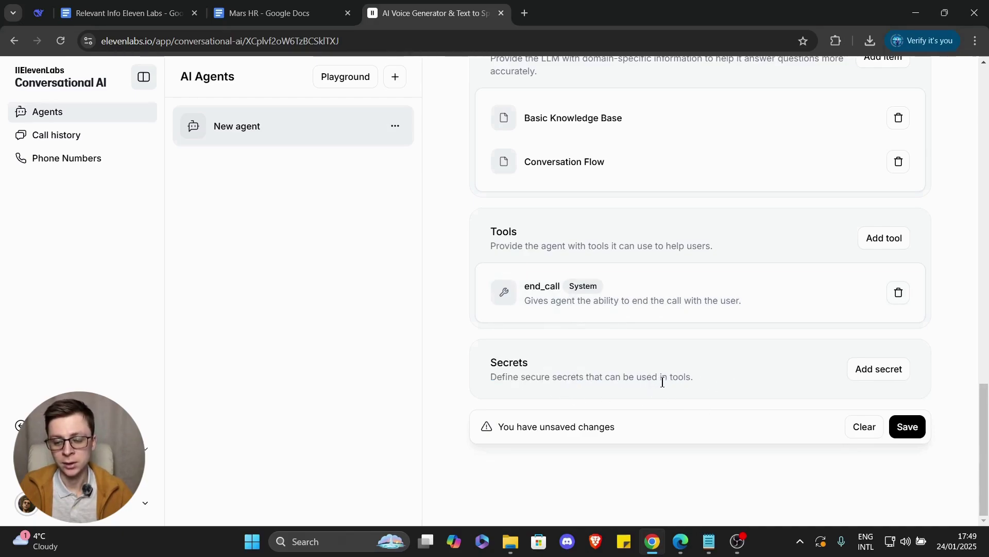
pyautogui.click(908, 429)
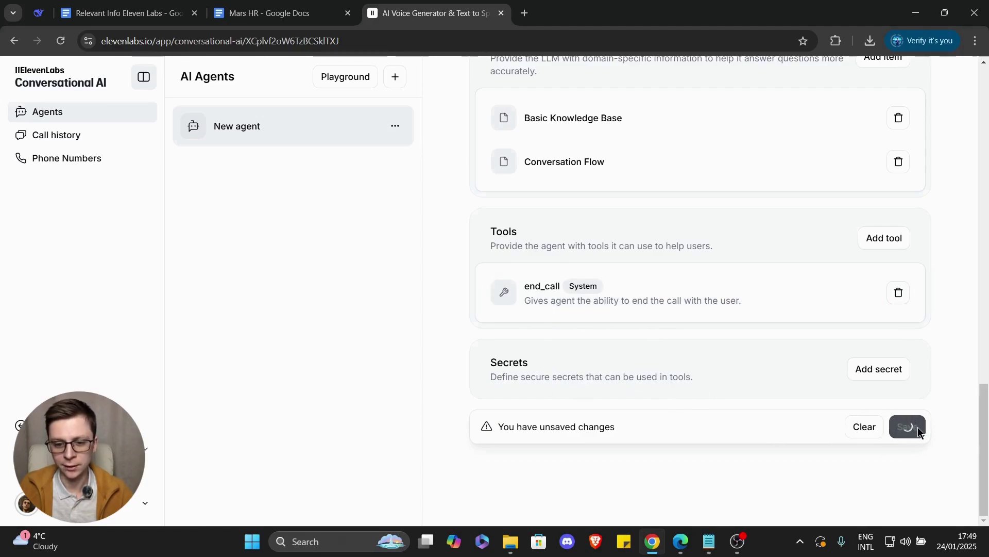
# - Open the agent's voice settings and browse the voices available for the default English language
pyautogui.scroll(10, 823, 391)
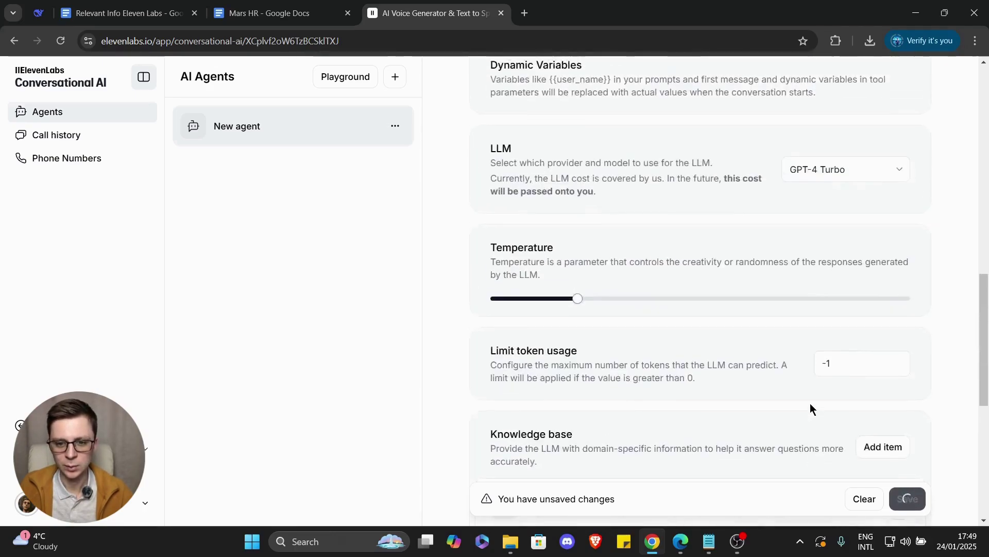
pyautogui.scroll(7, 803, 400)
pyautogui.scroll(-1, 799, 393)
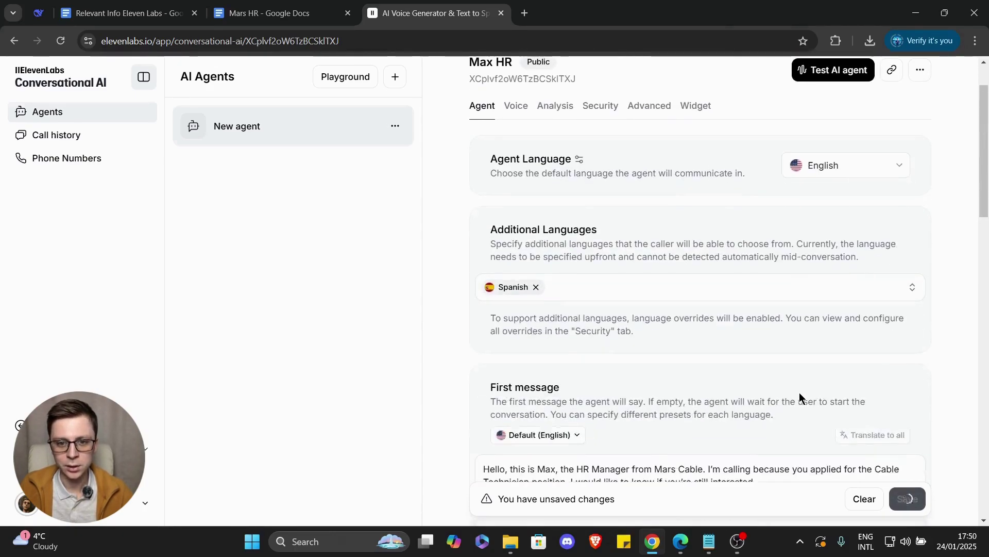
pyautogui.scroll(1, 772, 382)
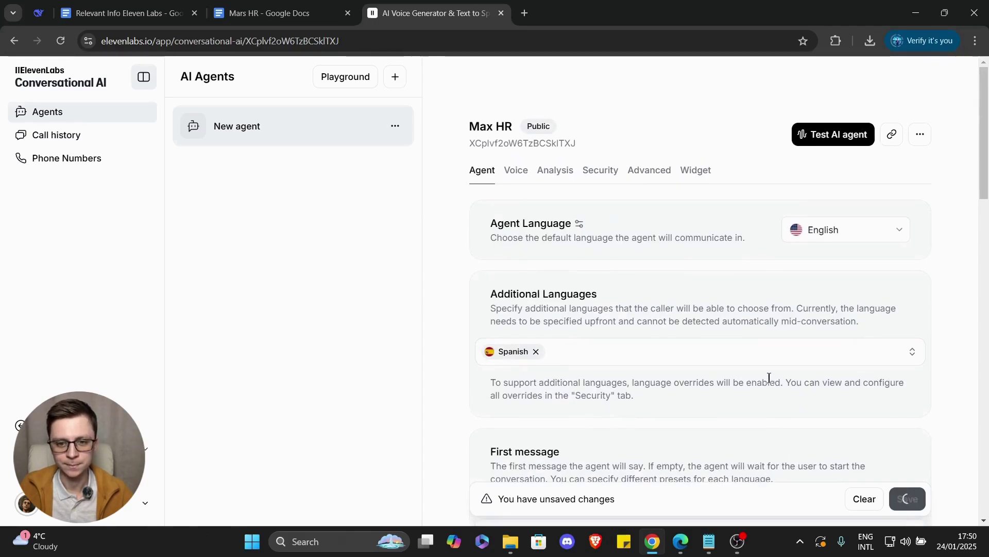
pyautogui.click(521, 173)
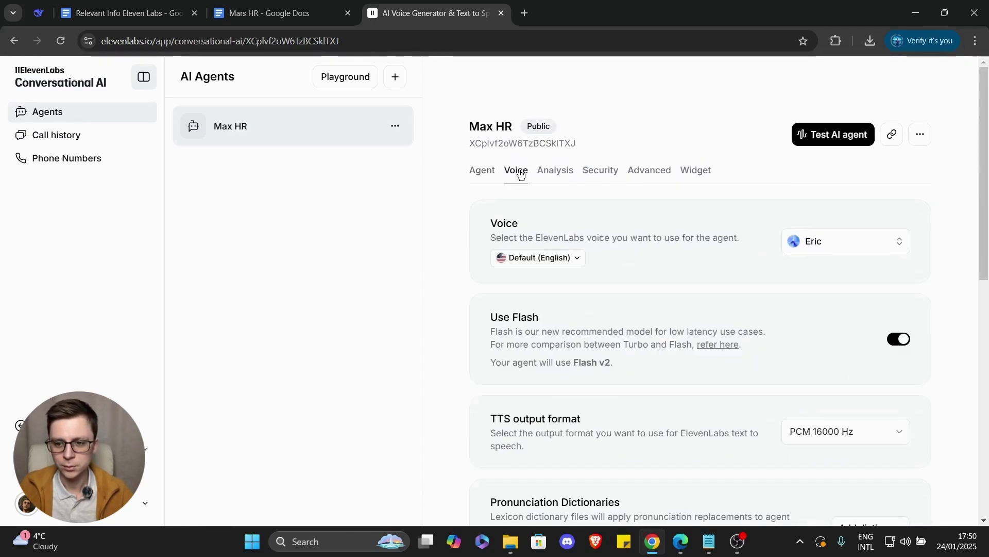
pyautogui.scroll(-1, 814, 208)
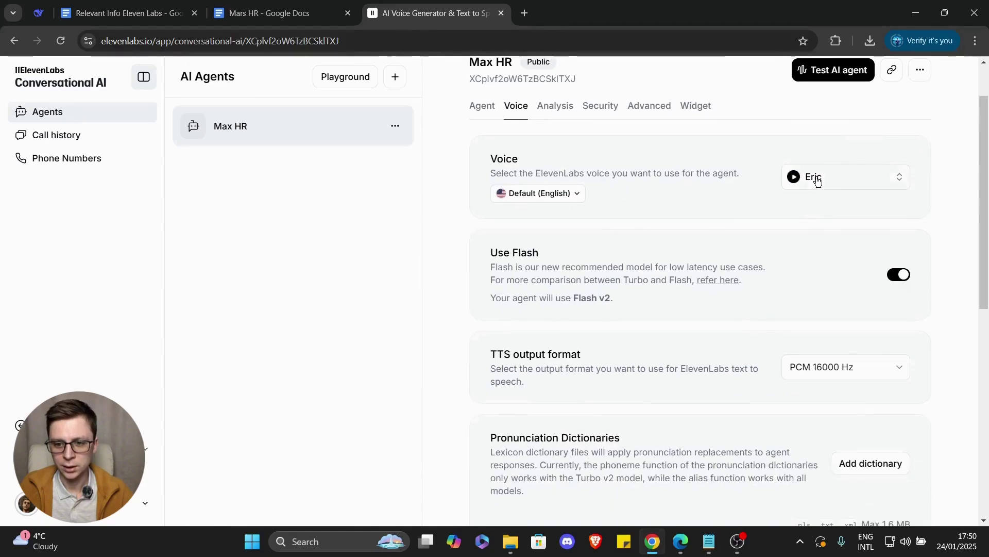
pyautogui.click(816, 180)
pyautogui.scroll(-6, 664, 289)
pyautogui.scroll(-8, 664, 288)
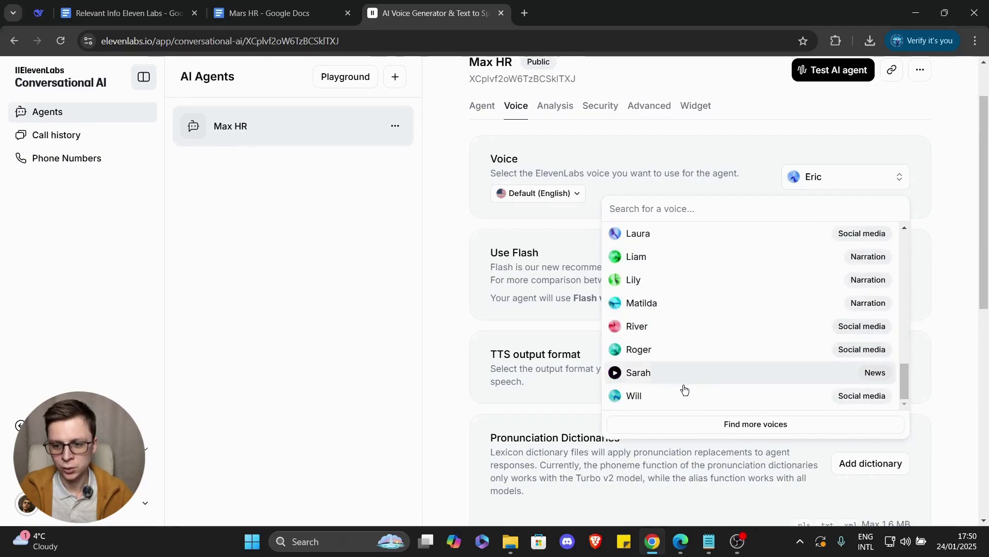
pyautogui.scroll(4, 665, 371)
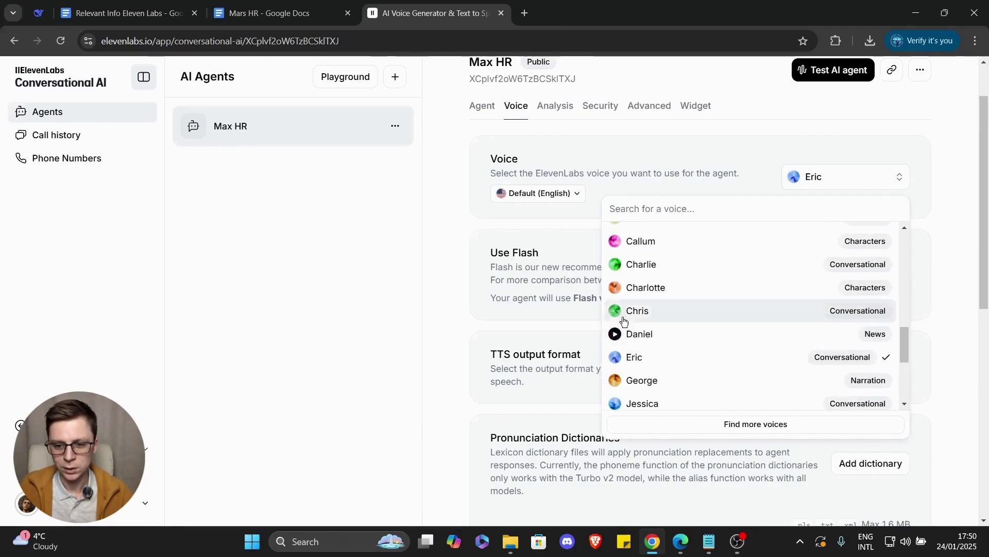
# - Play previews of the default voices Chris, Charlotte, Charlie and Callum
pyautogui.click(615, 310)
pyautogui.click(615, 288)
pyautogui.click(614, 264)
pyautogui.scroll(2, 618, 273)
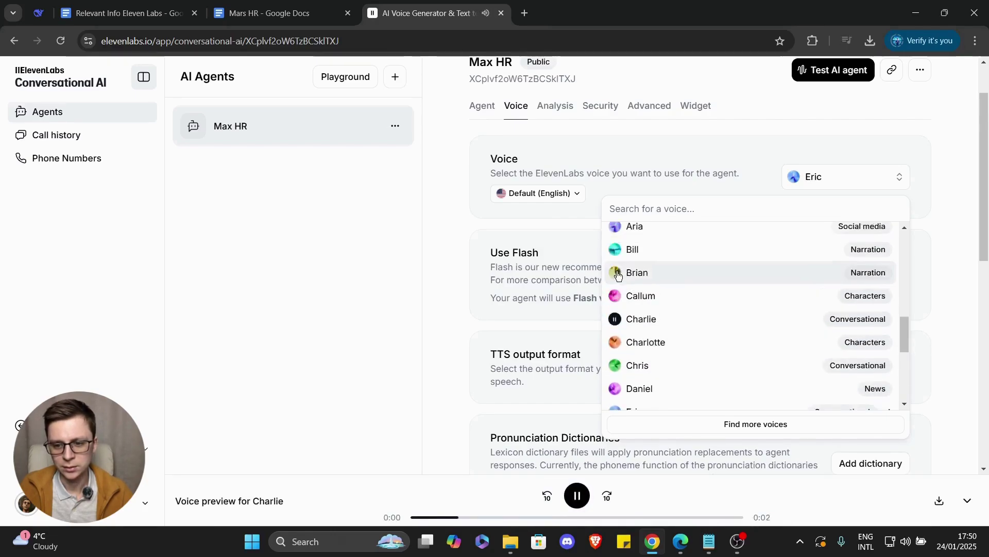
pyautogui.scroll(3, 618, 273)
pyautogui.scroll(-2, 617, 309)
pyautogui.click(616, 308)
pyautogui.scroll(1, 626, 309)
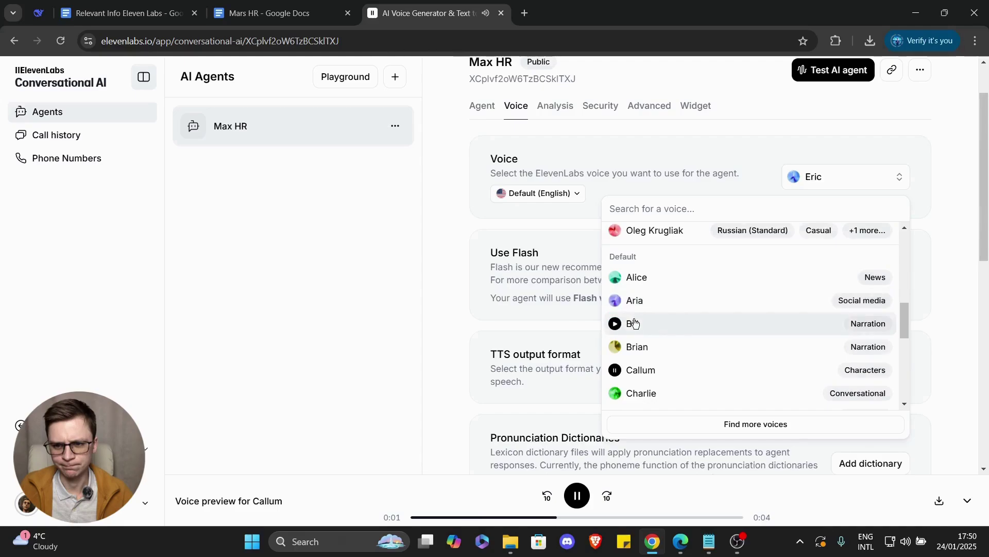
# - Preview the two Russian professional voices and set the agent's default voice to the casual Russian (Standard) one
pyautogui.scroll(1, 645, 324)
pyautogui.click(616, 295)
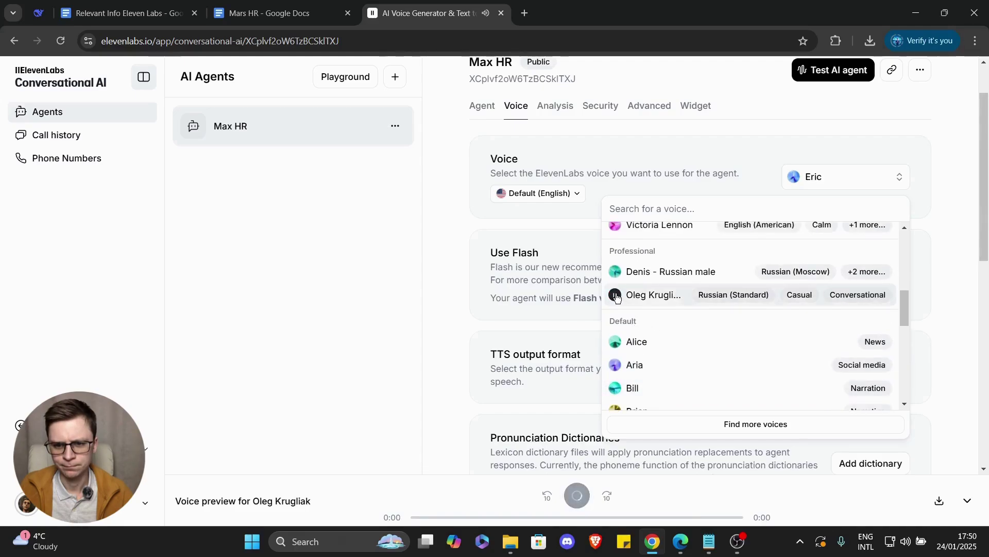
pyautogui.click(615, 272)
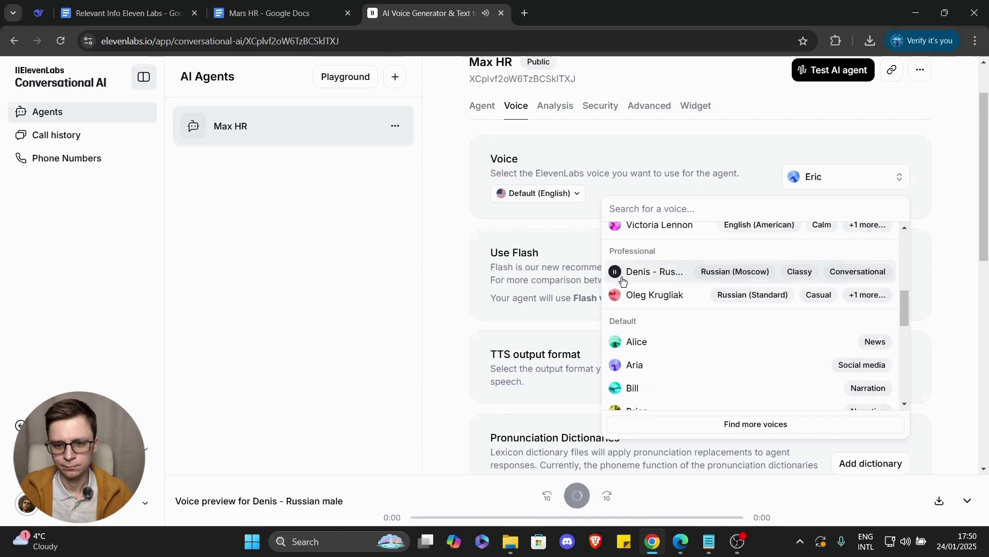
pyautogui.click(625, 298)
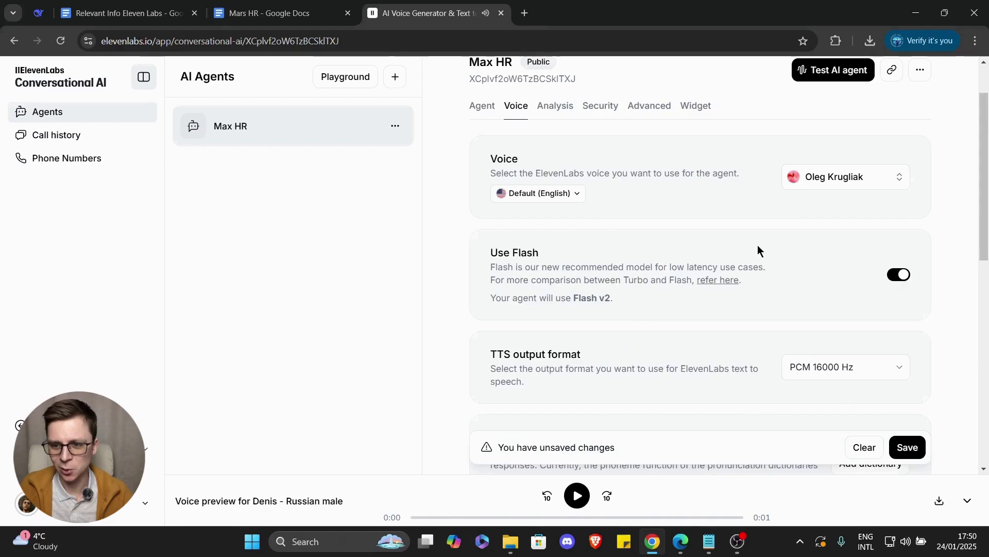
# - Review the agent's output format, pronunciation dictionary, streaming latency, stability and similarity settings, and save the voice change
pyautogui.scroll(-1, 832, 229)
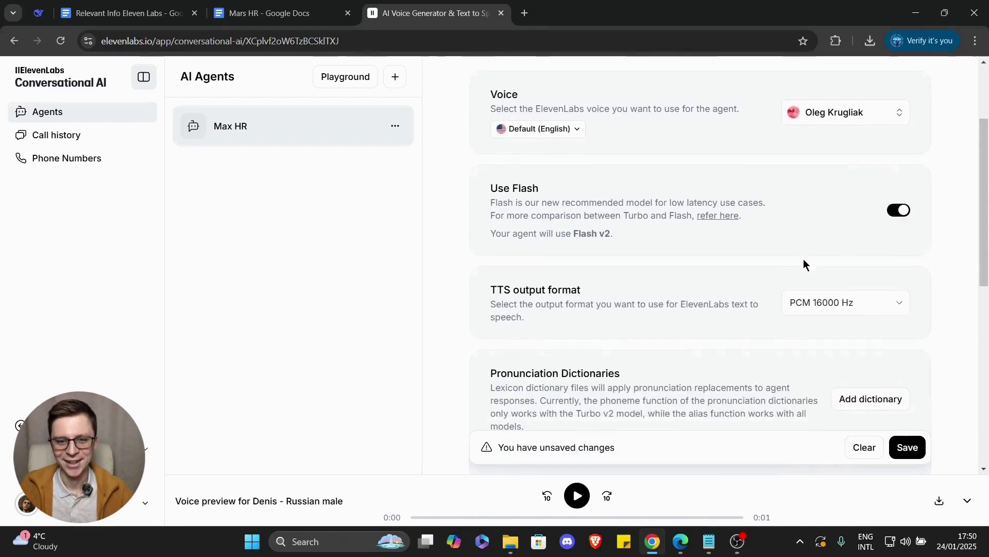
pyautogui.scroll(-1, 558, 201)
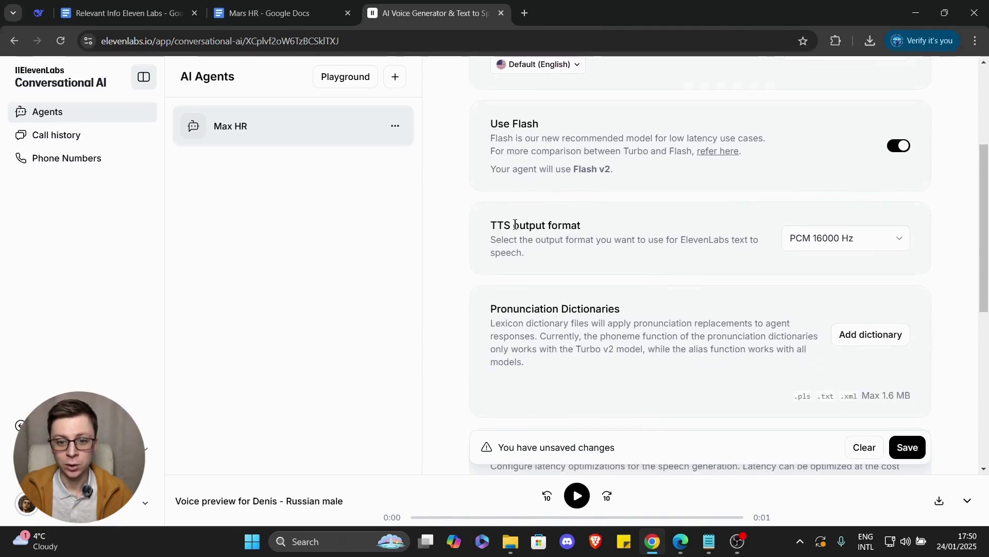
pyautogui.moveTo(526, 231); pyautogui.dragTo(523, 240)
pyautogui.click(523, 241)
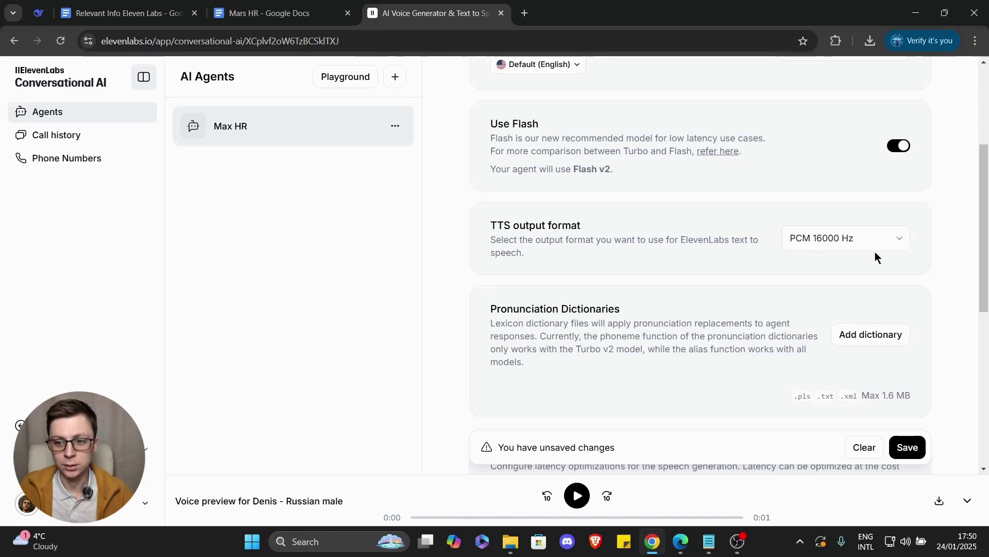
pyautogui.scroll(-1, 571, 253)
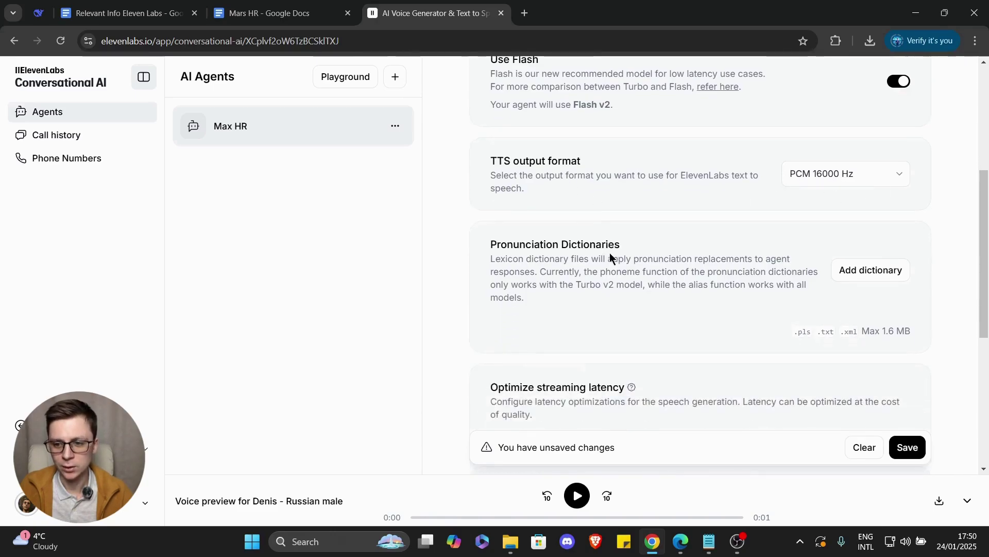
pyautogui.scroll(-2, 598, 250)
pyautogui.moveTo(493, 125); pyautogui.dragTo(582, 168)
pyautogui.click(646, 157)
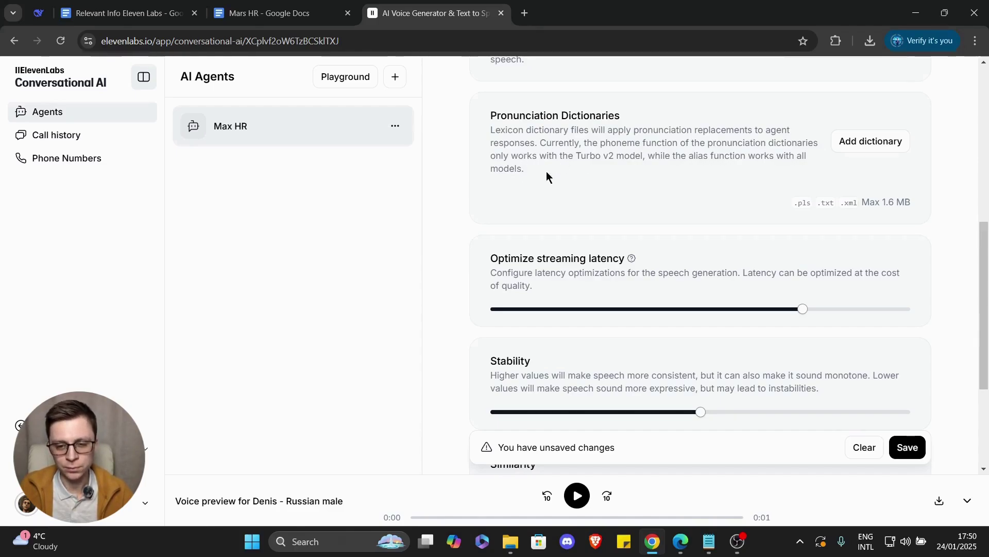
pyautogui.scroll(-1, 605, 165)
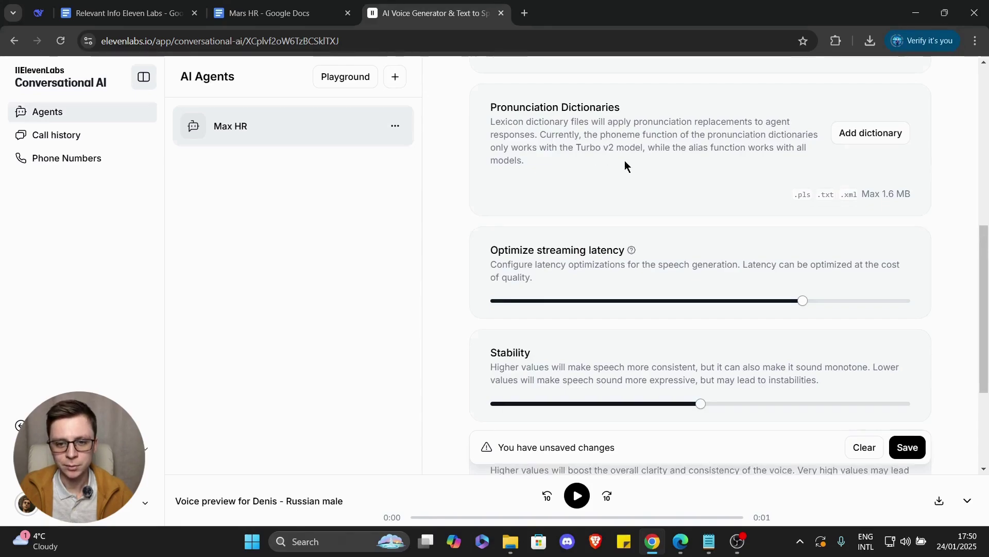
pyautogui.scroll(-2, 624, 178)
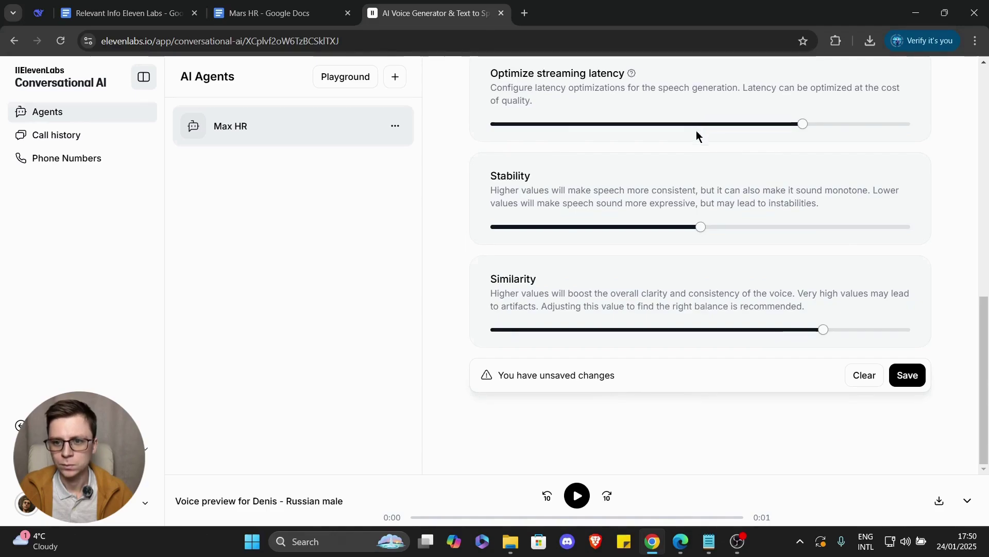
pyautogui.click(905, 375)
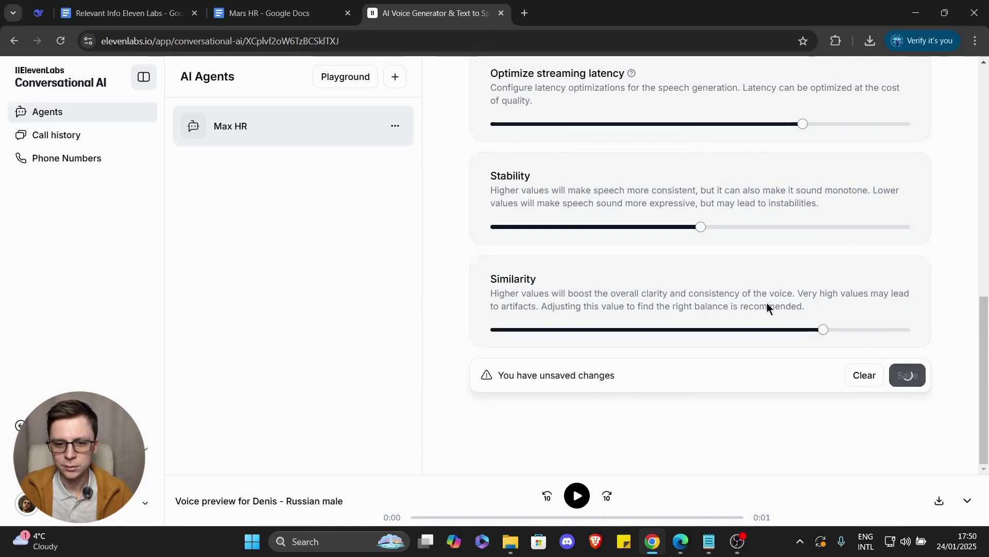
# - Start a new evaluation criterion in the agent's analysis settings and name it Criteria
pyautogui.scroll(10, 756, 274)
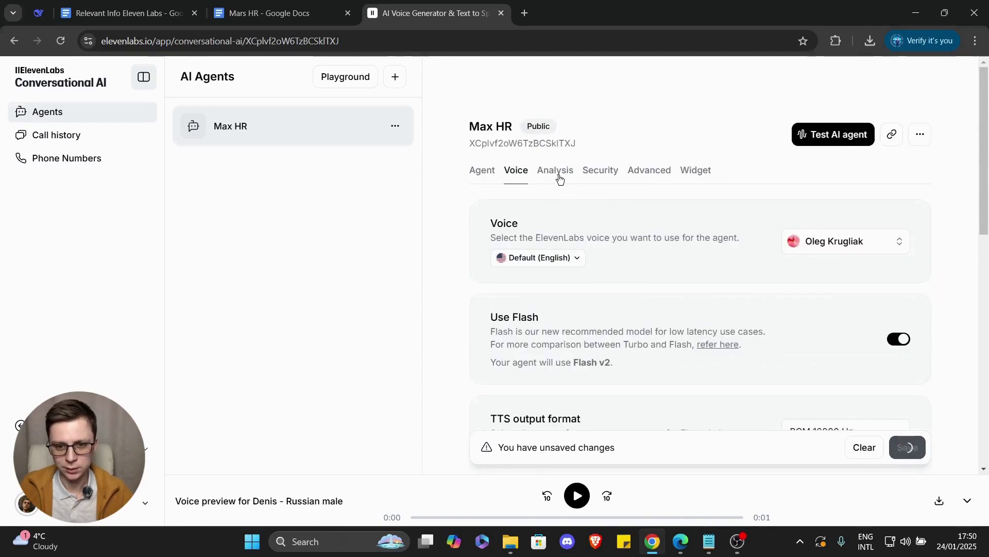
pyautogui.click(558, 172)
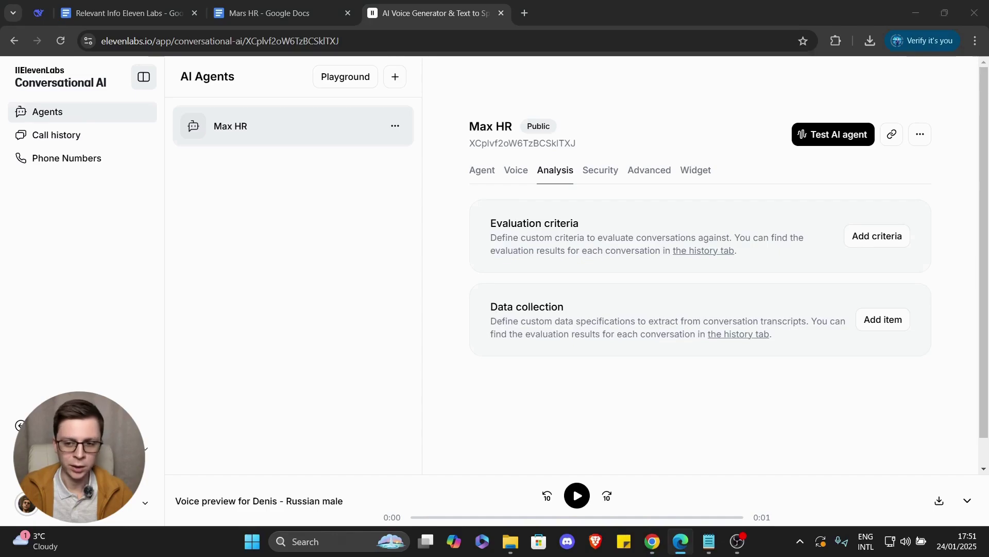
pyautogui.click(874, 235)
pyautogui.click(714, 206)
pyautogui.write('c')
pyautogui.press('BackSpace')
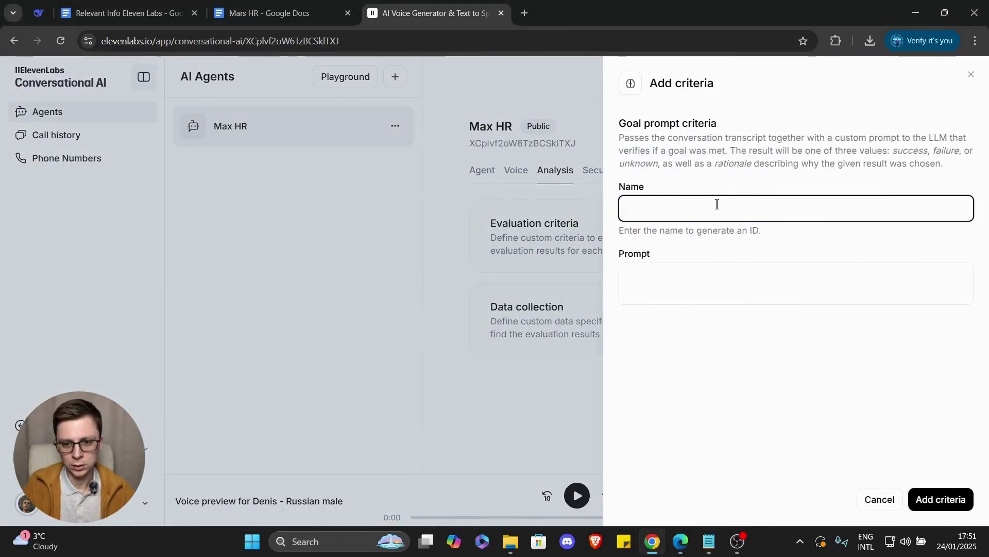
pyautogui.write('Criteria')
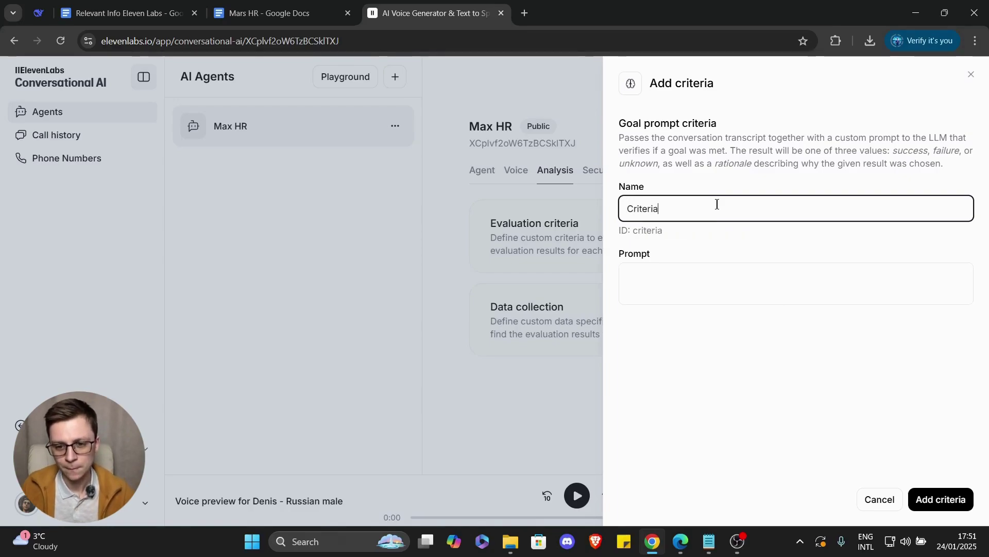
# - Enter the prompt evaluating Max's conversation with the Mars Cable Technician applicant against the job qualifications, add the criterion and save the agent
pyautogui.click(672, 291)
pyautogui.write('Evaluate the conversation transcript between Max and the applicant for the Mars Cable Technician position. The goal of the conversation is to determine if the applicant meets the basic job qualifications (valid driving license, social security number, and vehicle suitability). Max should also confirm whether the applicant understands the 1099 contractor status and agrees to the terms. If the applicant meets all the criteria, the outcome should be a successful referral for the next stage. If the applicant does not meet any of the criteria, the conversation should conclude politely with a rejection.')
pyautogui.scroll(3, 689, 274)
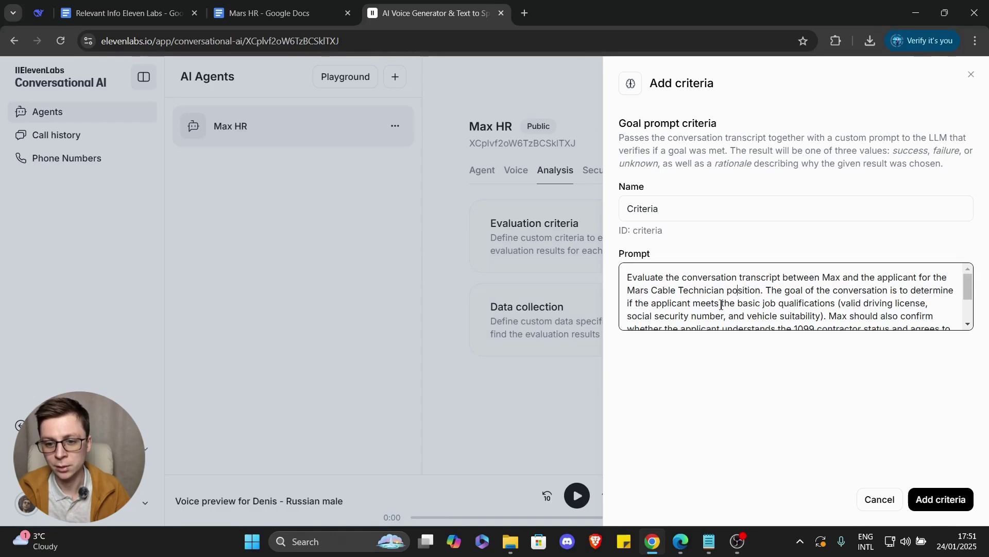
pyautogui.click(939, 499)
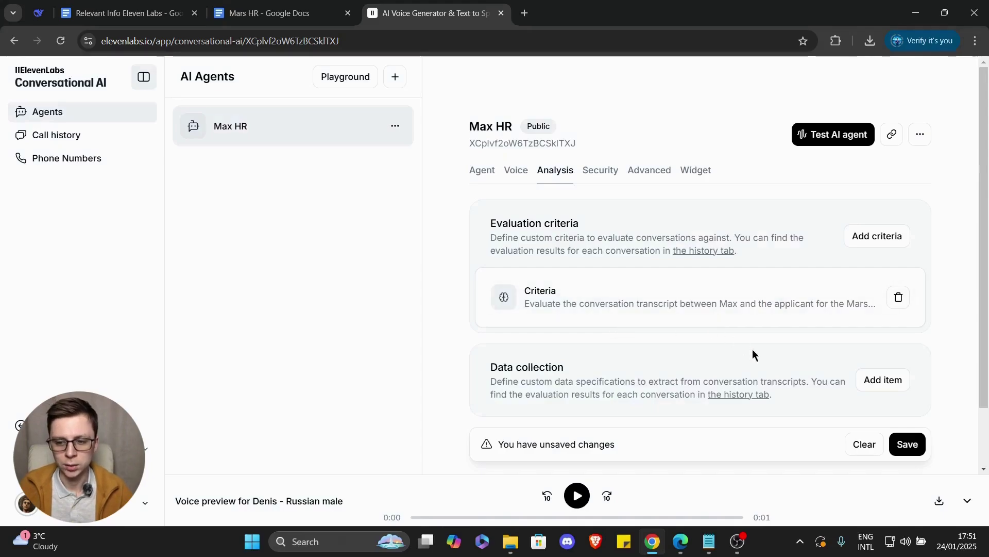
pyautogui.scroll(-2, 768, 361)
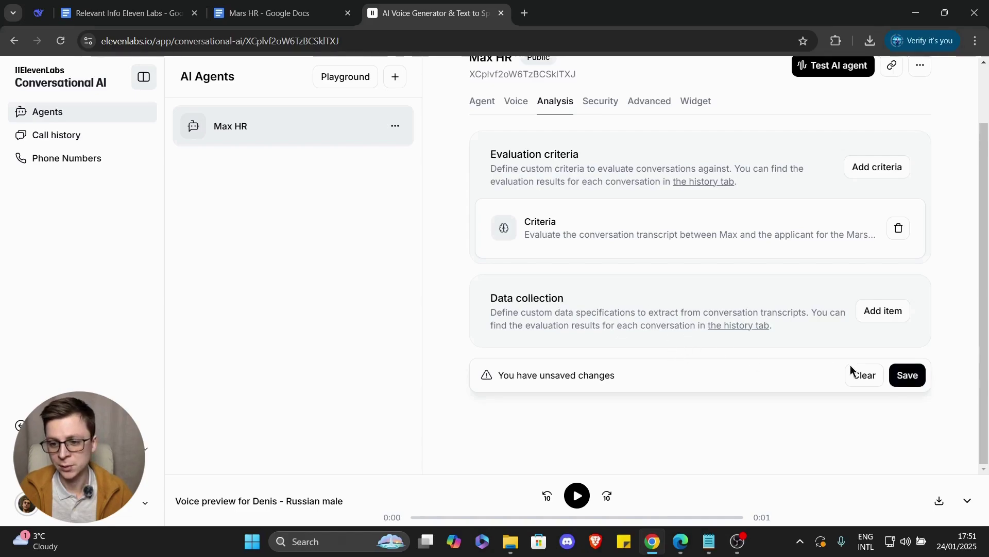
pyautogui.click(910, 376)
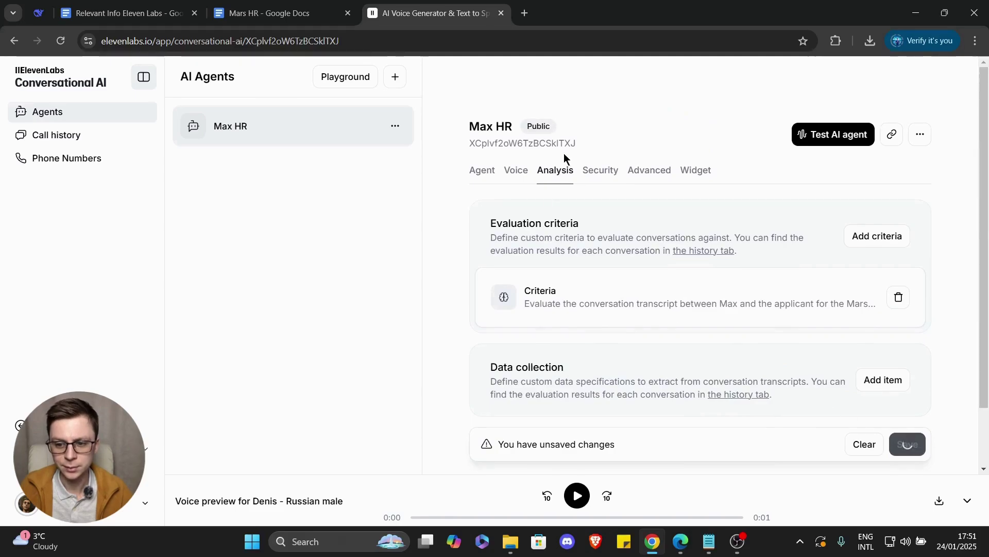
# - Review the agent's security settings: authentication, allowlist, overrides, and the concurrent and daily call limits
pyautogui.click(601, 170)
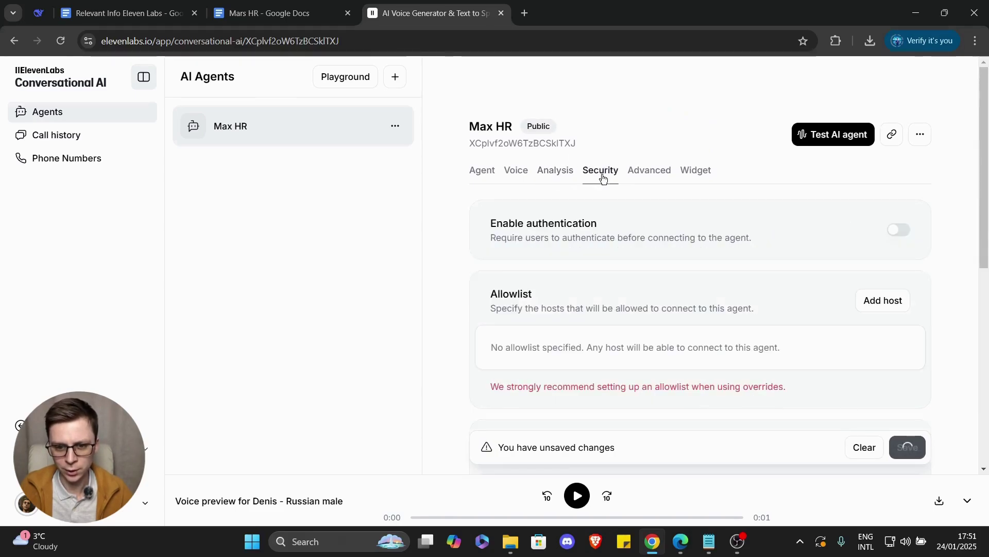
pyautogui.scroll(-8, 609, 283)
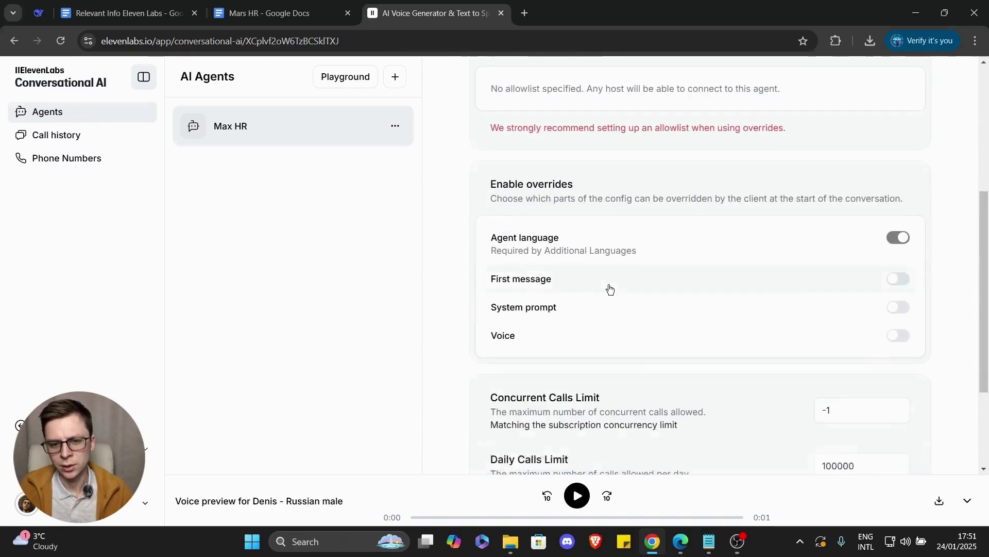
pyautogui.scroll(2, 675, 289)
pyautogui.scroll(5, 524, 272)
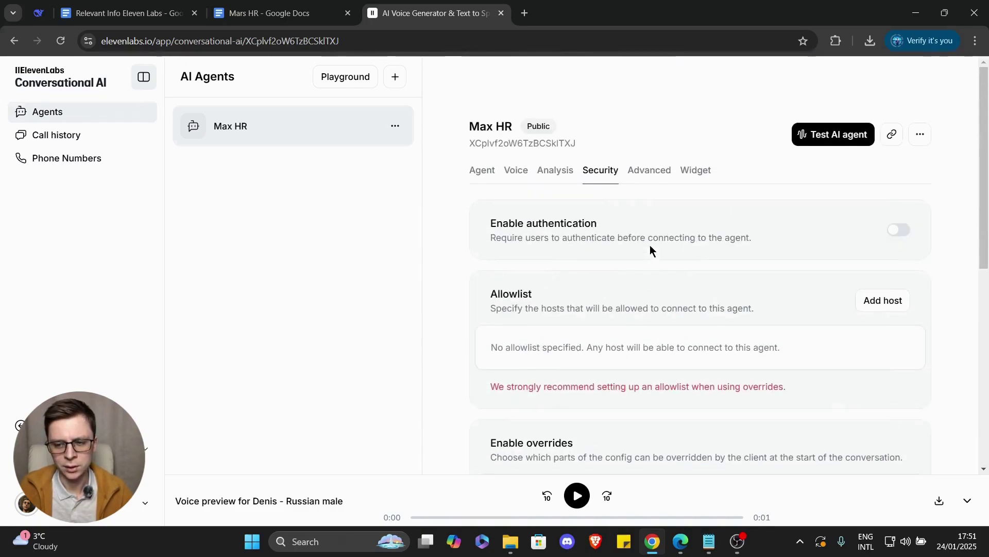
pyautogui.scroll(-5, 607, 183)
pyautogui.scroll(-3, 577, 334)
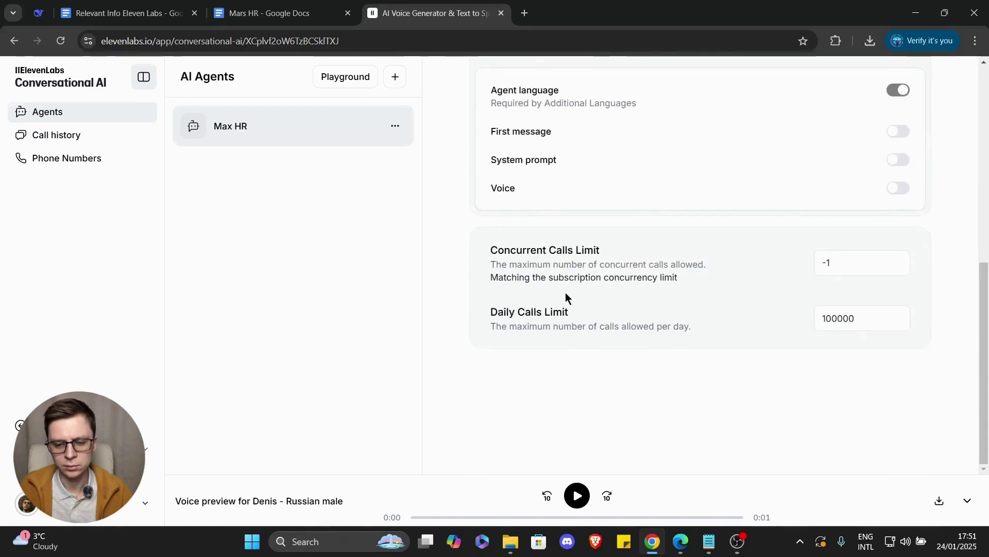
pyautogui.scroll(8, 654, 298)
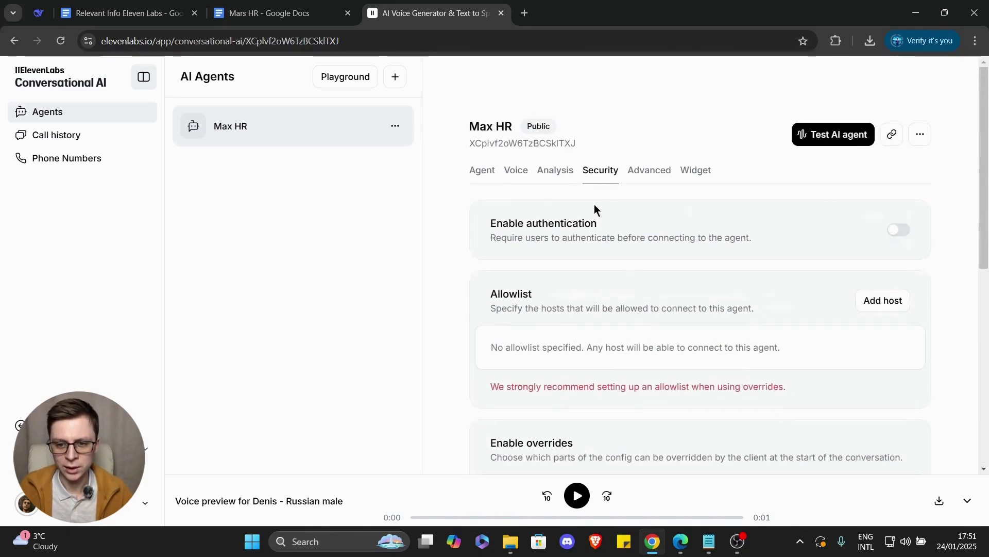
# - Read the turn timeout description in the agent's advanced settings and set the turn timeout to 6 seconds
pyautogui.click(650, 172)
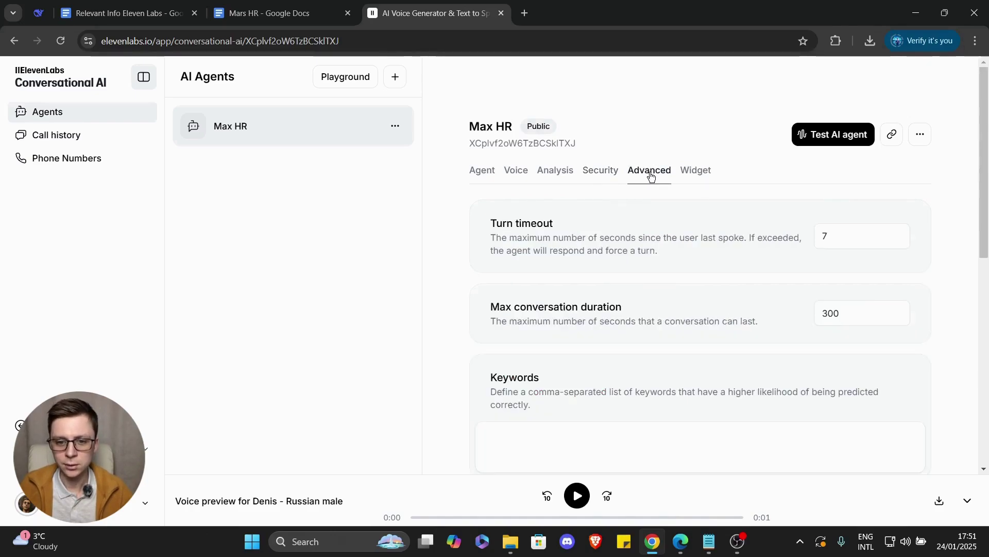
pyautogui.scroll(-2, 746, 203)
pyautogui.scroll(2, 592, 243)
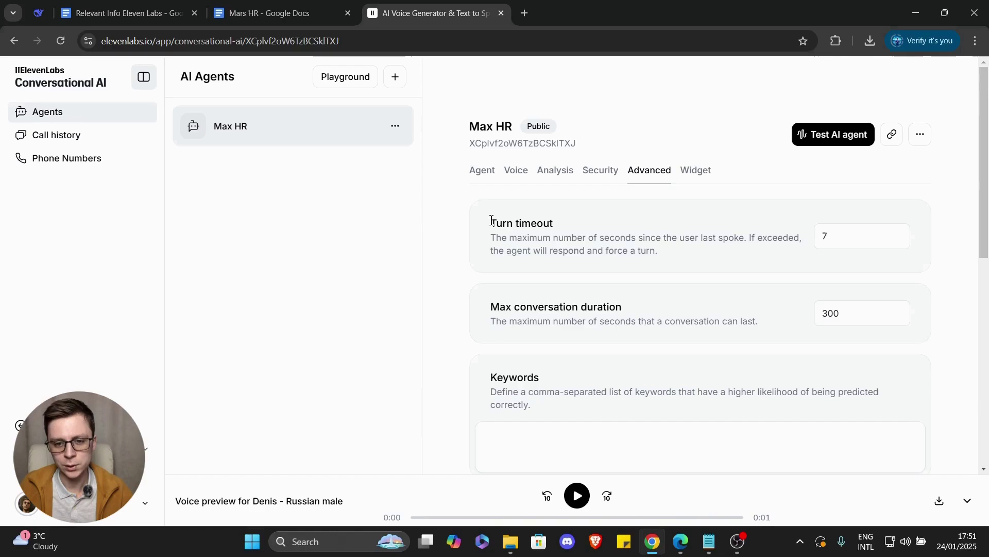
pyautogui.moveTo(491, 220); pyautogui.dragTo(692, 256)
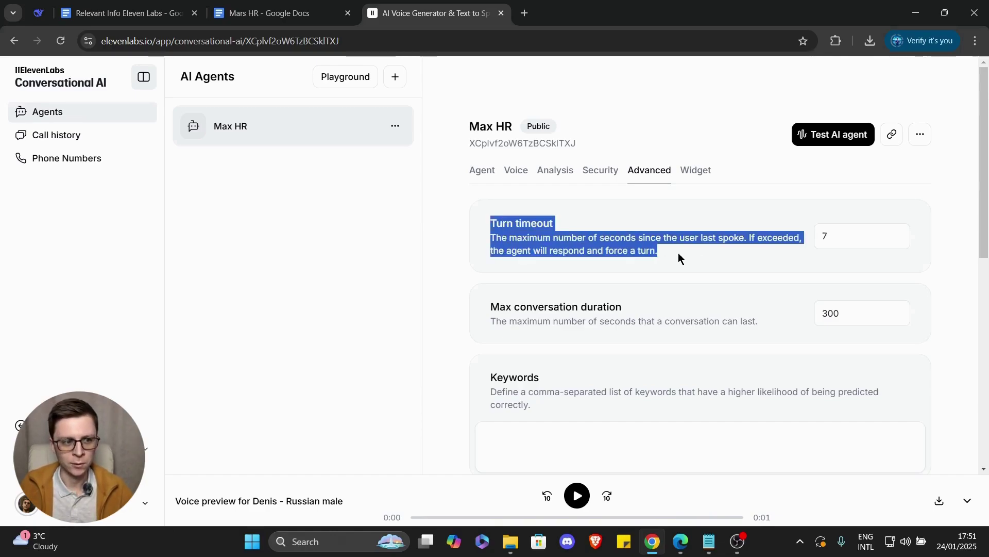
pyautogui.click(678, 253)
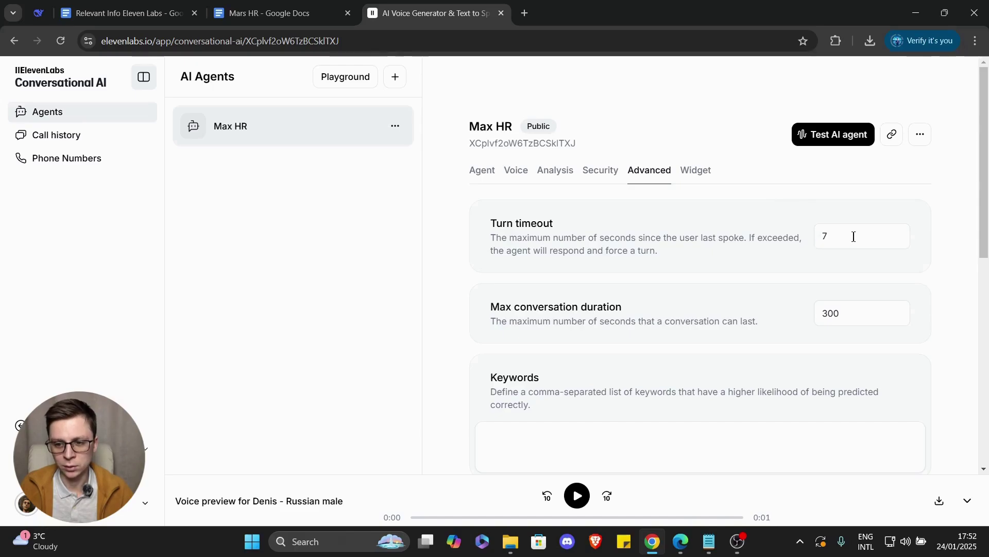
pyautogui.doubleClick(822, 236)
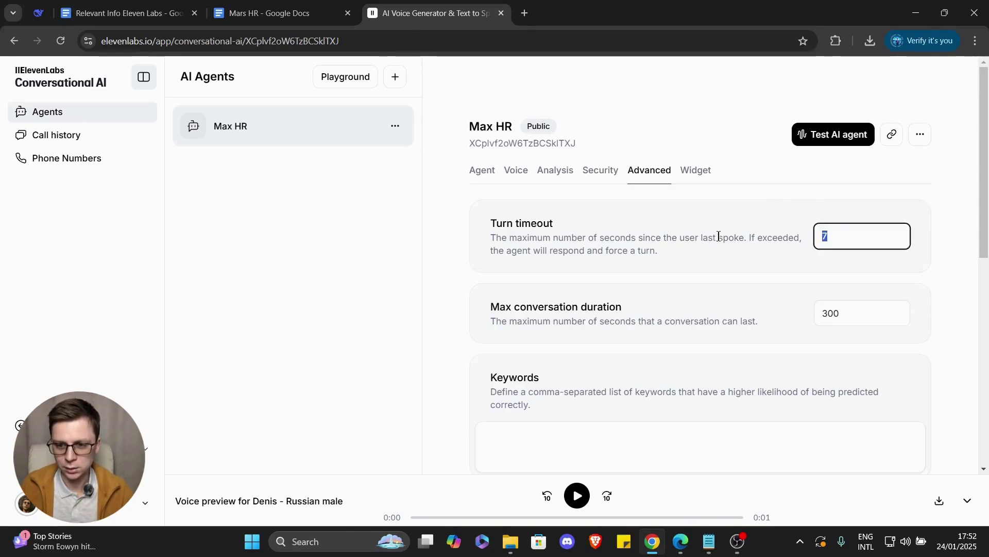
pyautogui.write('6')
pyautogui.click(672, 307)
# - Set the agent's max conversation duration to 200 seconds
pyautogui.scroll(-4, 657, 329)
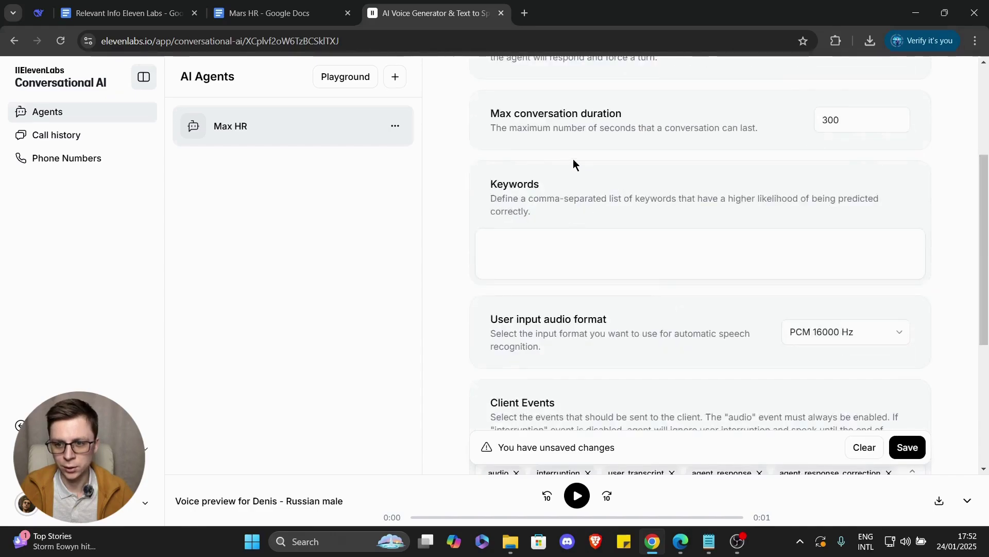
pyautogui.doubleClick(861, 126)
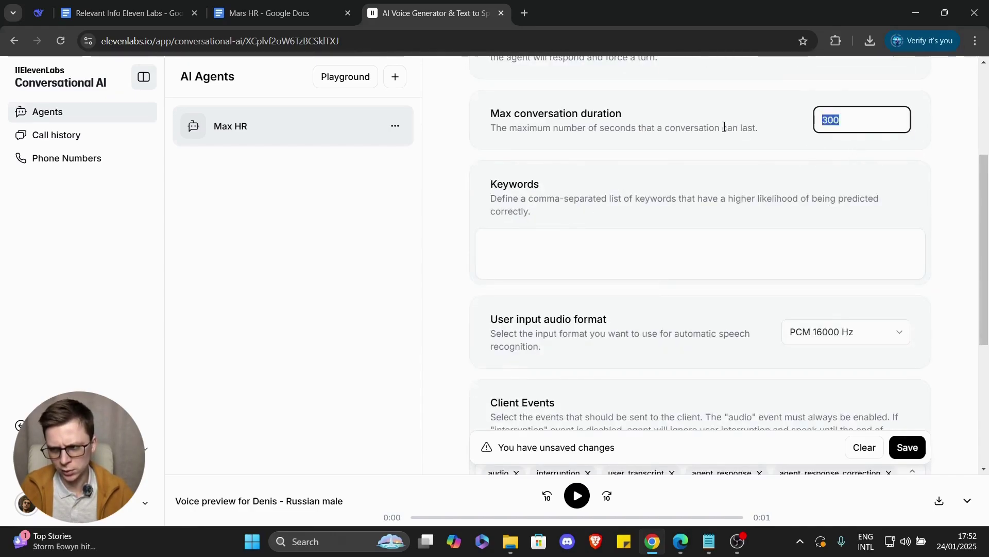
pyautogui.write('200')
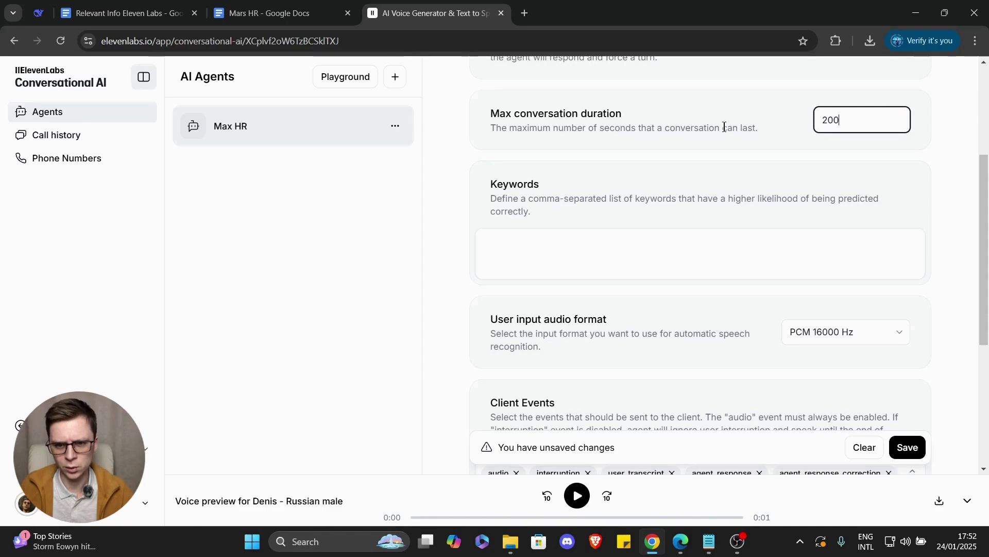
# - Fill in the keywords with the comma-separated screening terms running from "Driving license, social security number, vehicle" to "vehicle suitability, terms agreement"
pyautogui.click(578, 200)
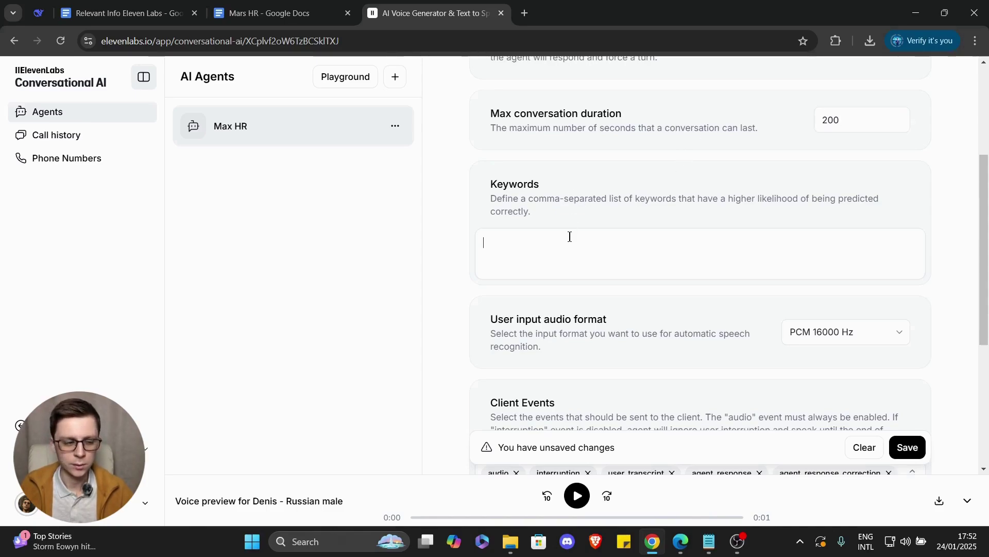
pyautogui.hotkey('alt', 'Tab')
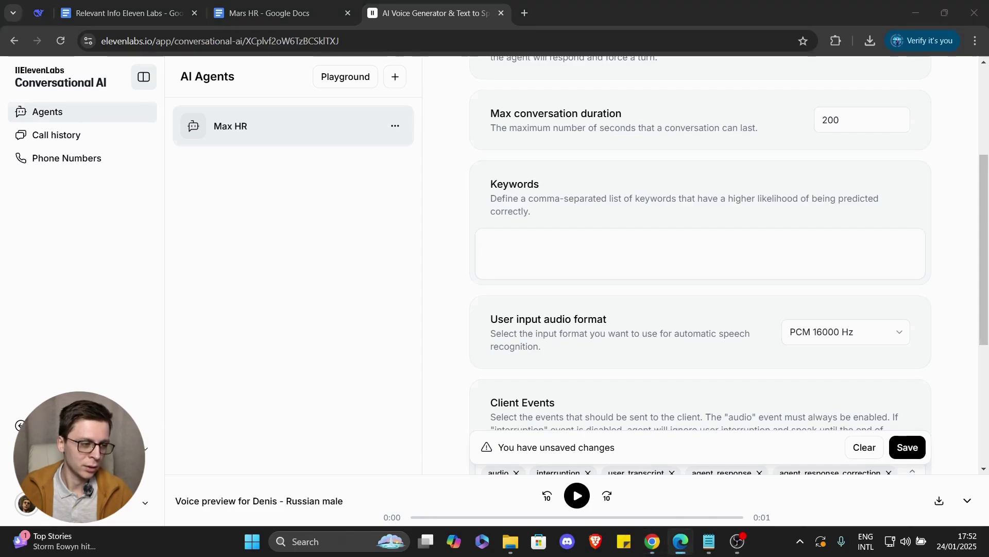
pyautogui.click(570, 250)
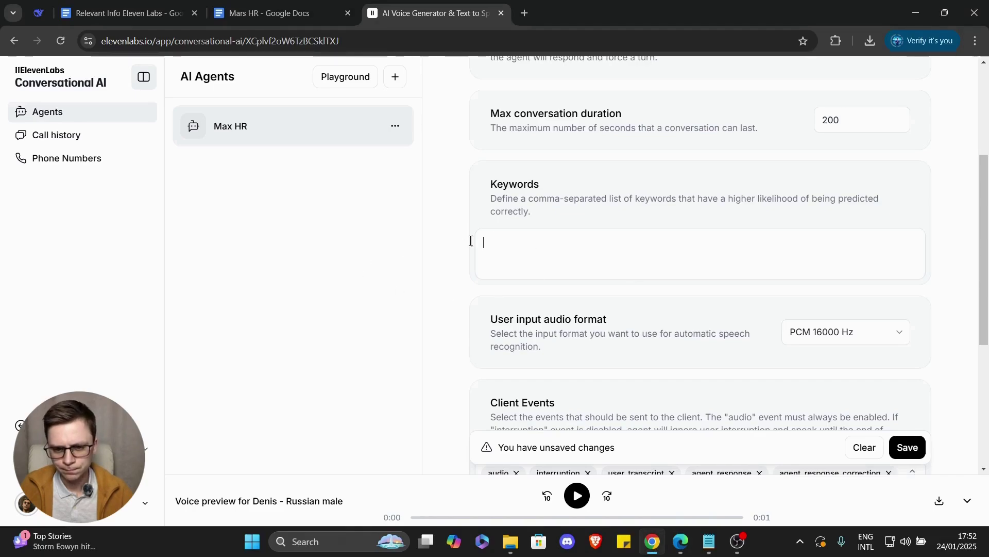
pyautogui.write('Driving license, social security number, vehicle, pick-up truck, minivan, 1099 contractor, tax form, private contractor, qualified, disqualified, job offer, Moldcable, screening, applicant, agreement, confirmation, interview, job requirements, vehicle lease, availability, license check, background check, work eligibility, independent contractor, technician, vehicle suitability, terms agreement')
pyautogui.scroll(-1, 770, 239)
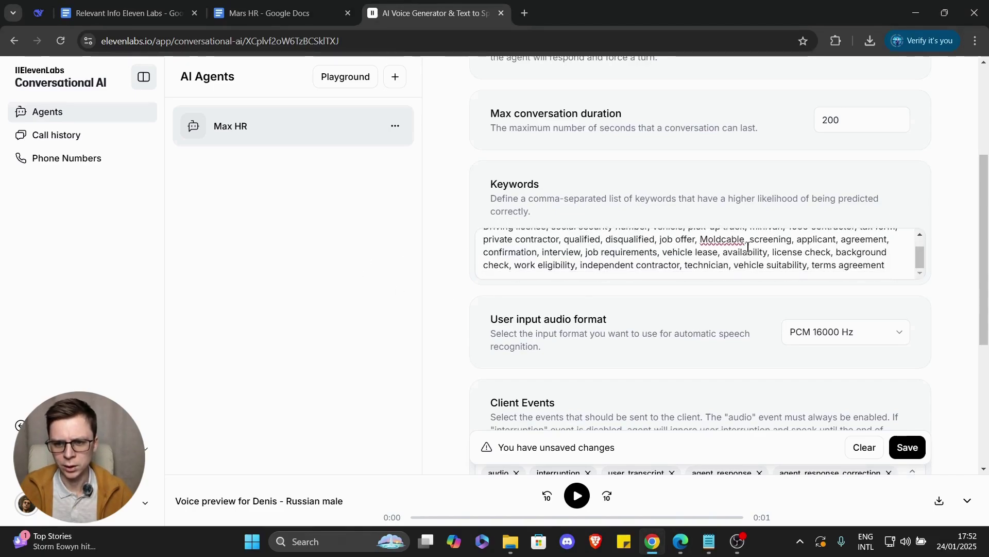
# - Replace the keyword Moldcable with Marscable and check the rest of the keyword list and the advanced settings below it
pyautogui.doubleClick(720, 238)
pyautogui.press('BackSpace')
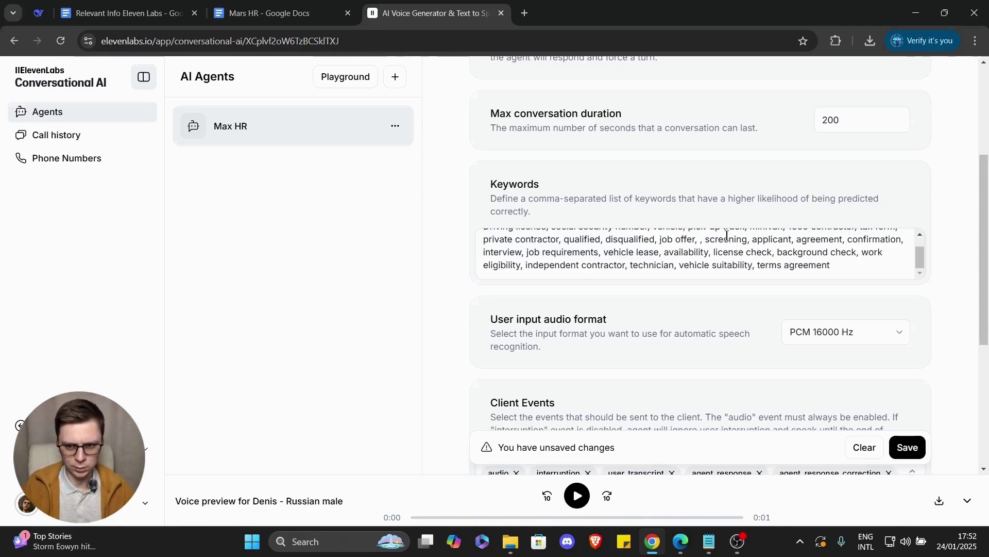
pyautogui.write('Marscable')
pyautogui.hotkey('ctrl', 'End')
pyautogui.scroll(1, 783, 254)
pyautogui.scroll(-1, 776, 255)
pyautogui.scroll(-5, 669, 287)
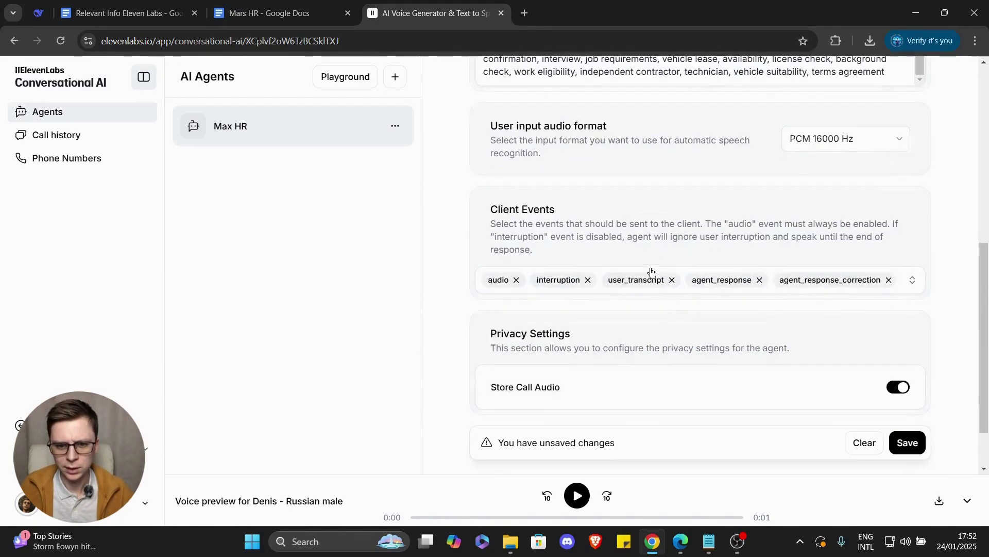
# - Save the Max HR agent's changes and copy the embed code from its widget settings
pyautogui.click(907, 374)
pyautogui.scroll(8, 648, 342)
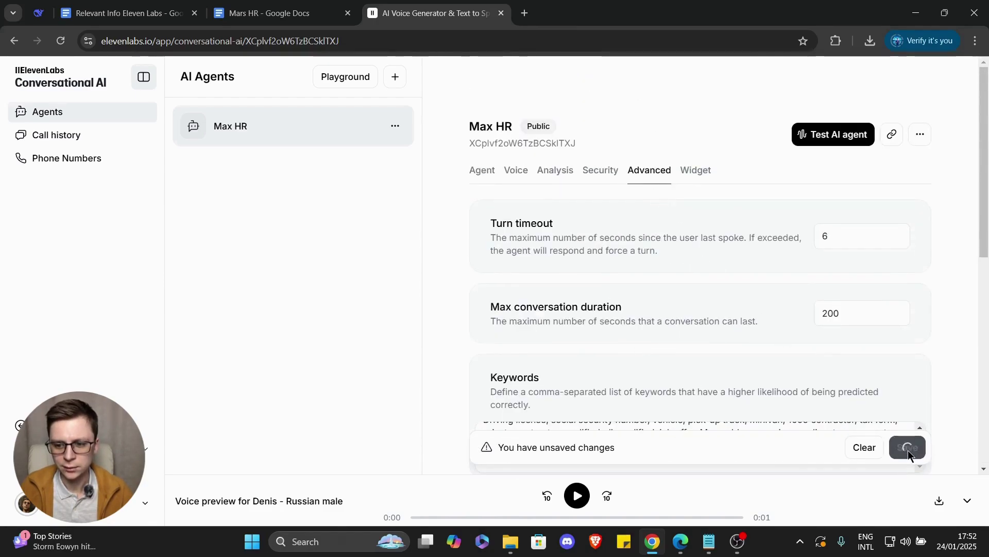
pyautogui.click(696, 172)
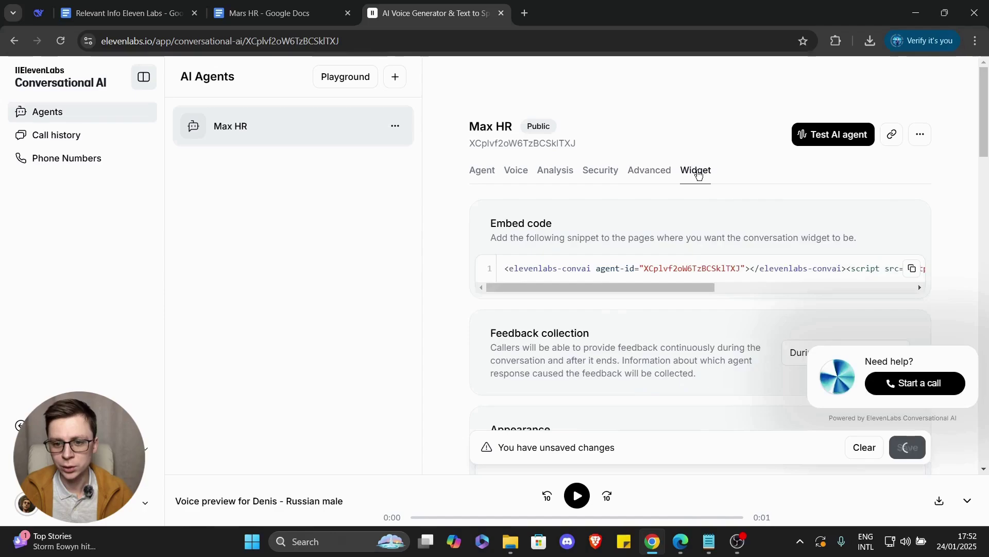
pyautogui.moveTo(627, 288); pyautogui.dragTo(581, 298)
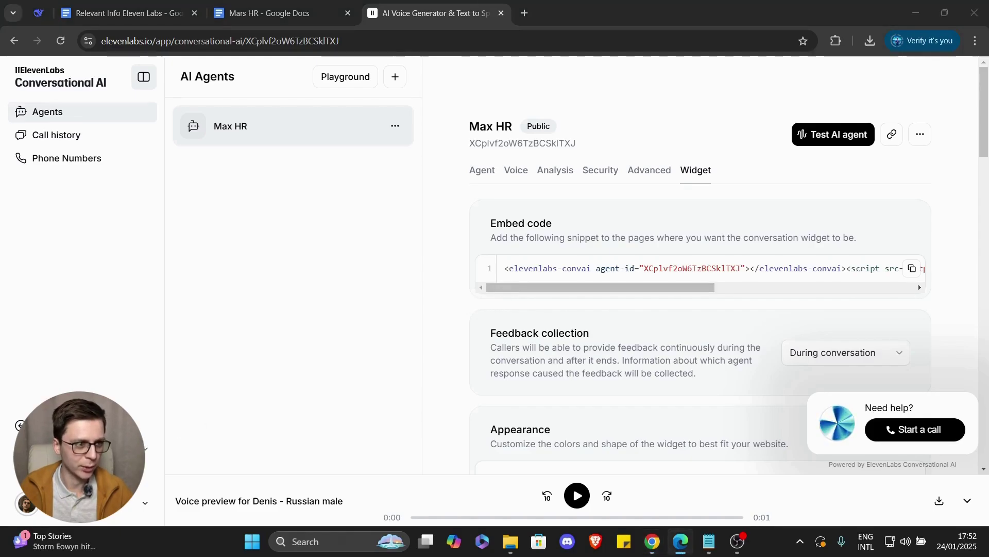
pyautogui.hotkey('alt', 'Tab')
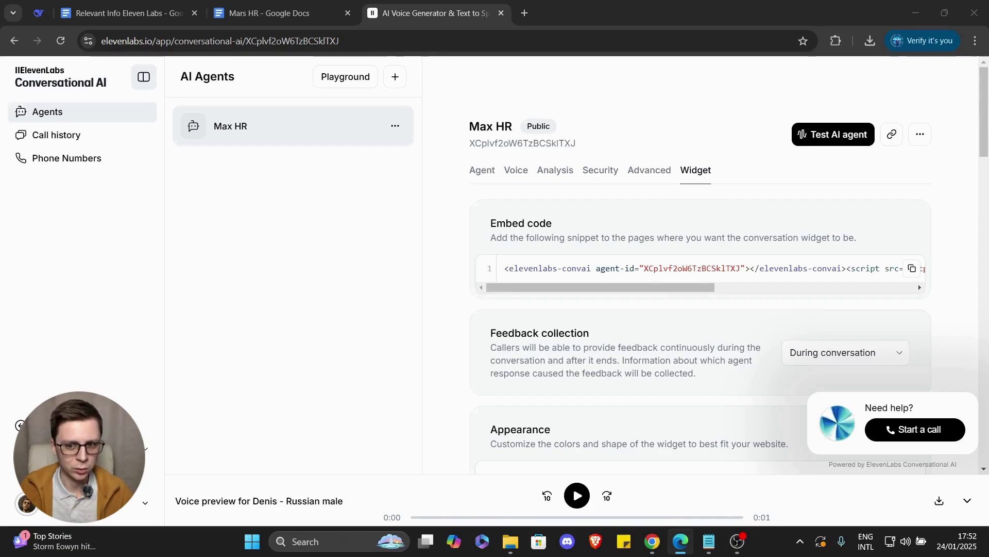
pyautogui.click(912, 270)
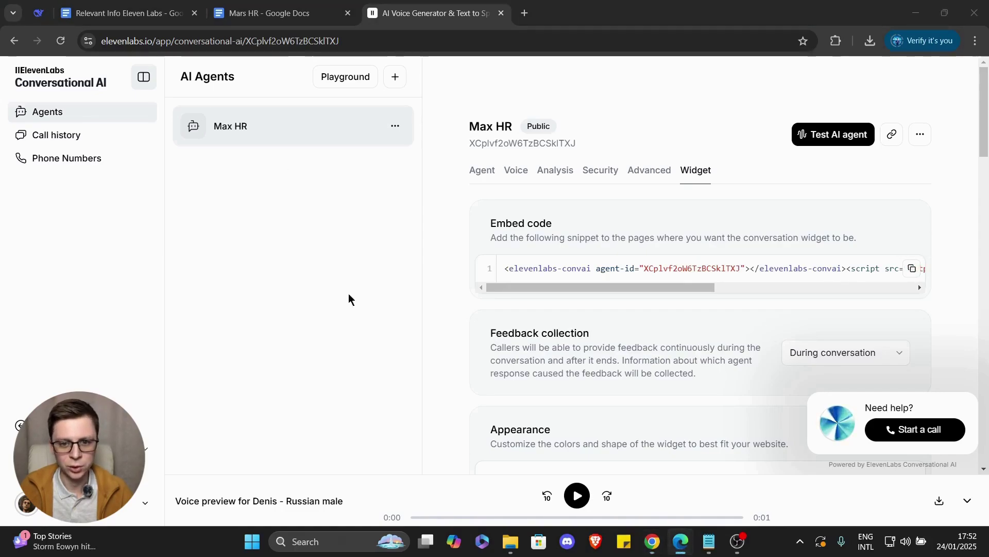
# - Switch to the Shopify theme editor, replace the Custom Liquid section's code with the copied widget embed snippet, and save the theme
pyautogui.hotkey('alt', 'Tab')
pyautogui.moveTo(632, 126); pyautogui.dragTo(590, 86)
pyautogui.doubleClick(591, 86)
pyautogui.click(897, 176)
pyautogui.hotkey('ctrl', 'a')
pyautogui.press('BackSpace')
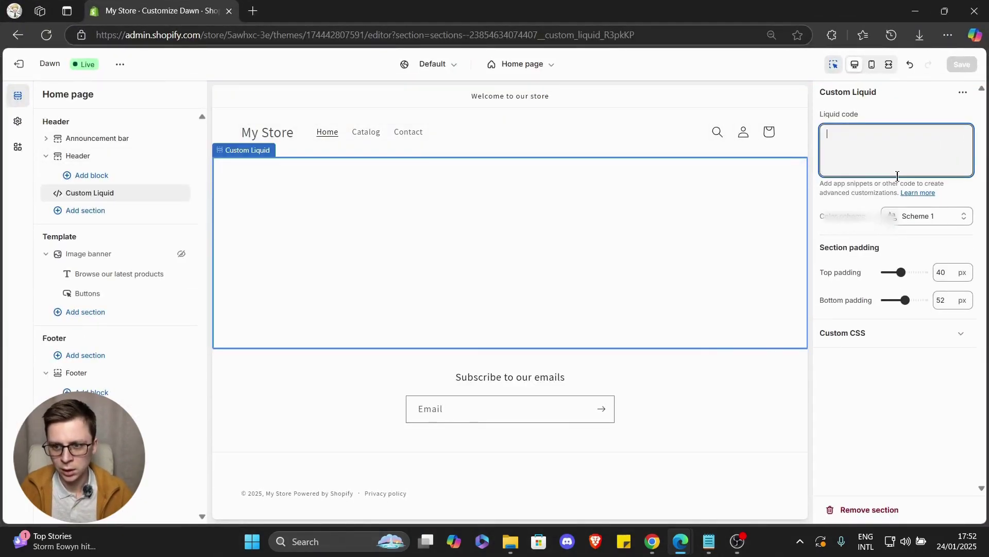
pyautogui.hotkey('ctrl', 'v')
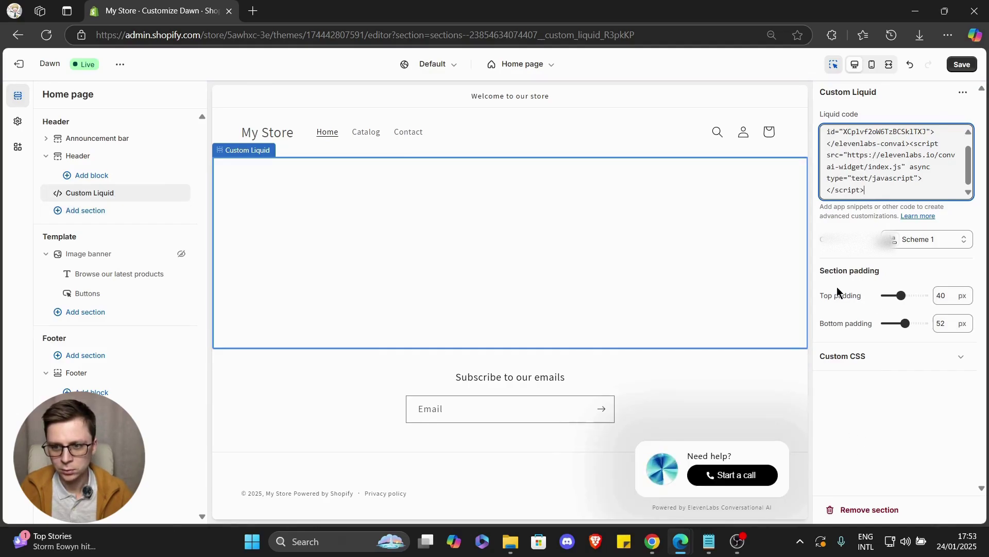
pyautogui.click(961, 69)
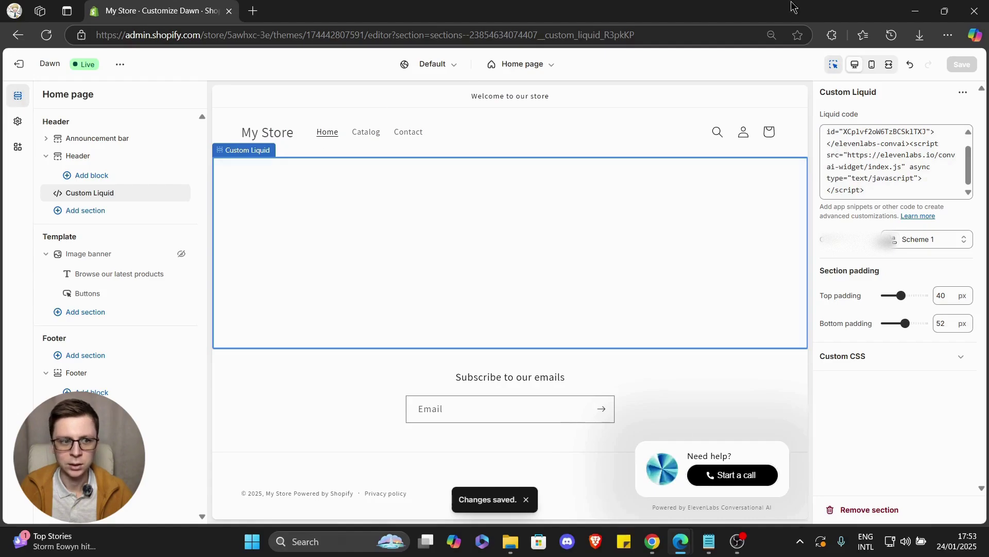
# - Return to ElevenLabs, look through the widget's appearance, avatar and text settings, and hold a test call with Max HR before ending it
pyautogui.click(915, 11)
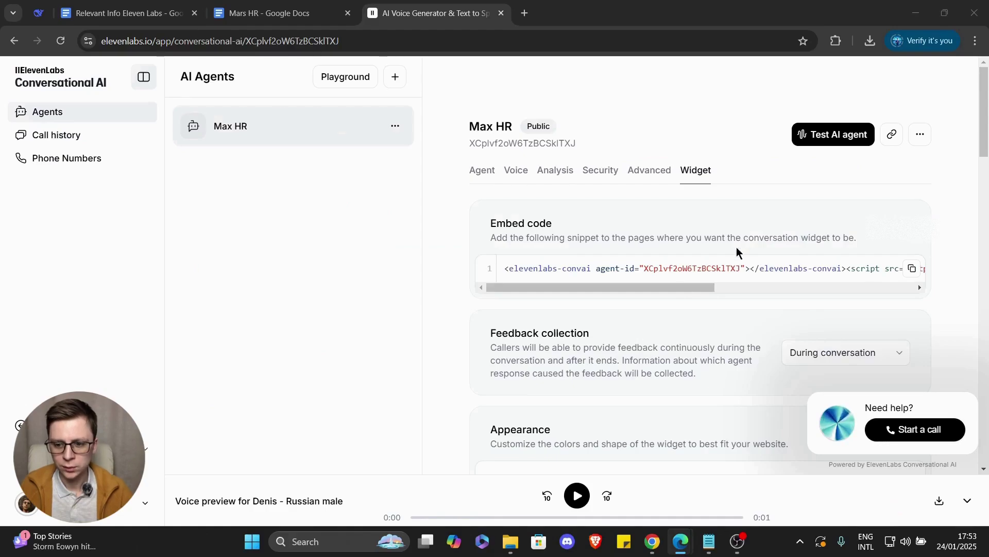
pyautogui.scroll(-9, 727, 268)
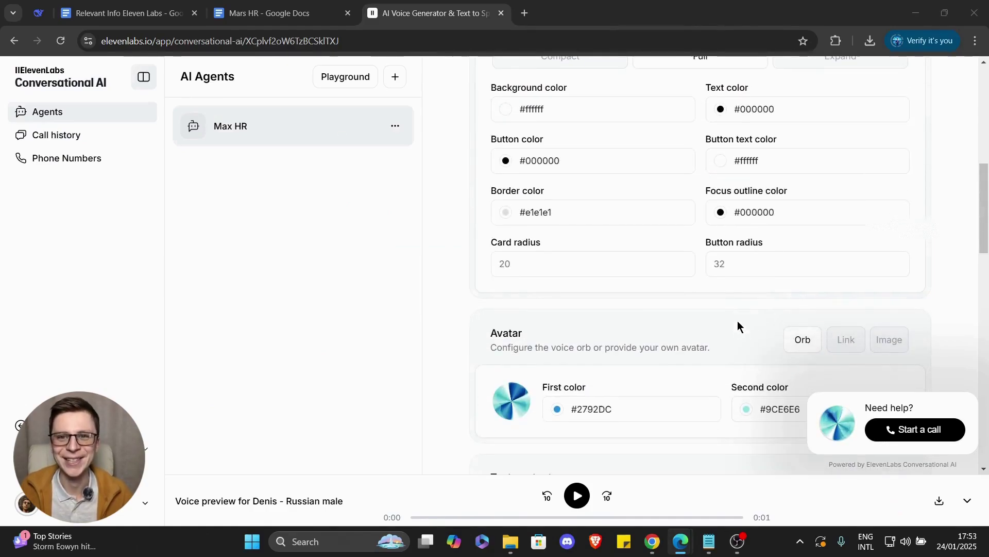
pyautogui.scroll(-6, 738, 340)
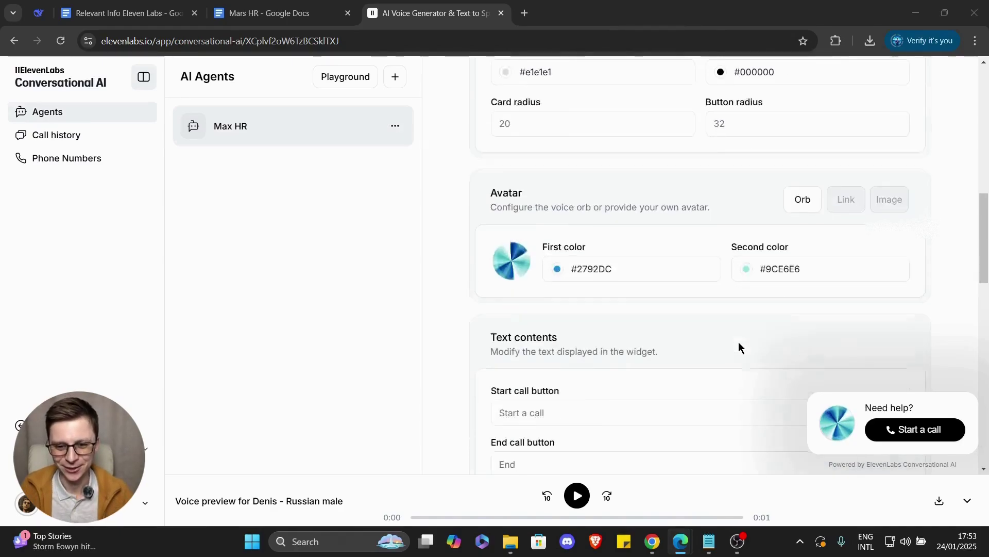
pyautogui.scroll(1, 742, 339)
pyautogui.scroll(10, 742, 335)
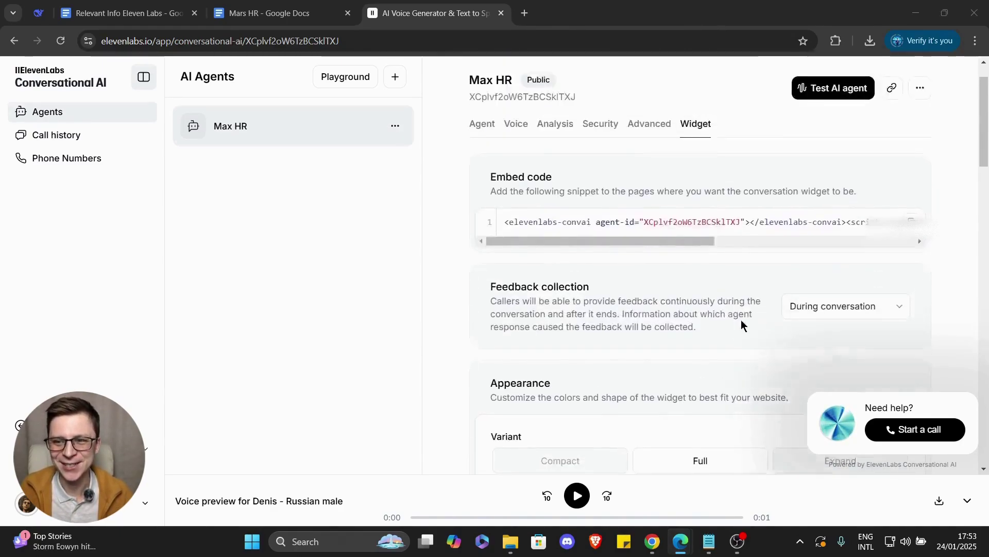
pyautogui.click(843, 135)
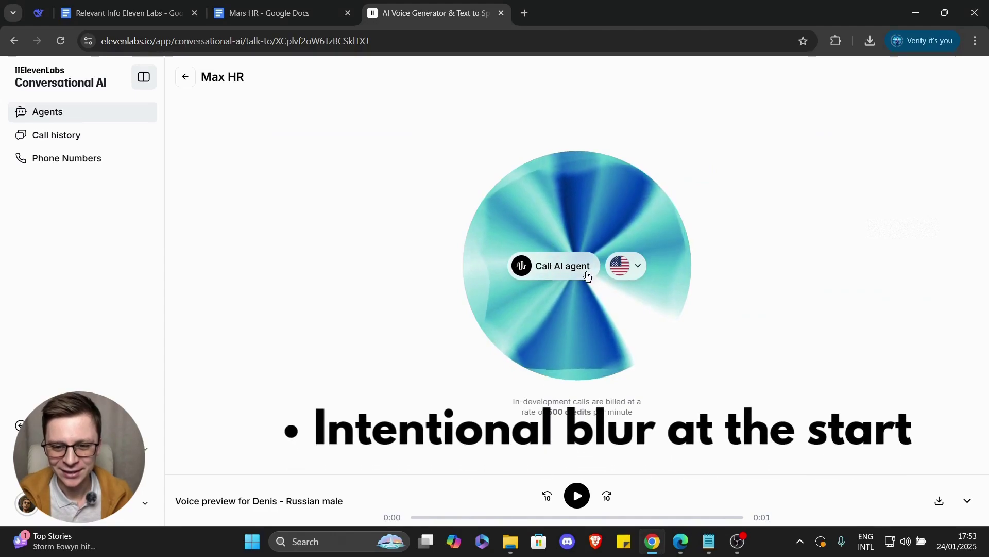
pyautogui.click(554, 267)
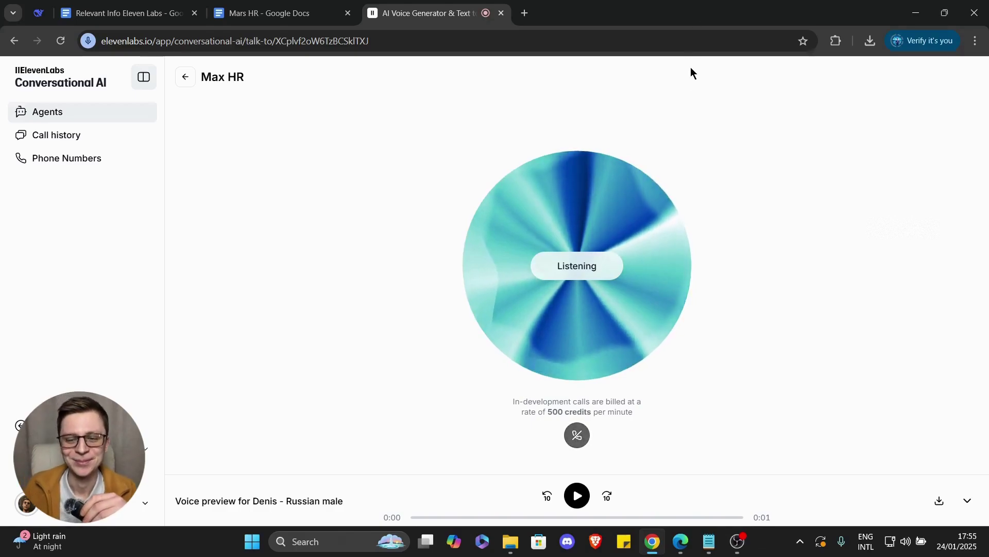
pyautogui.click(570, 434)
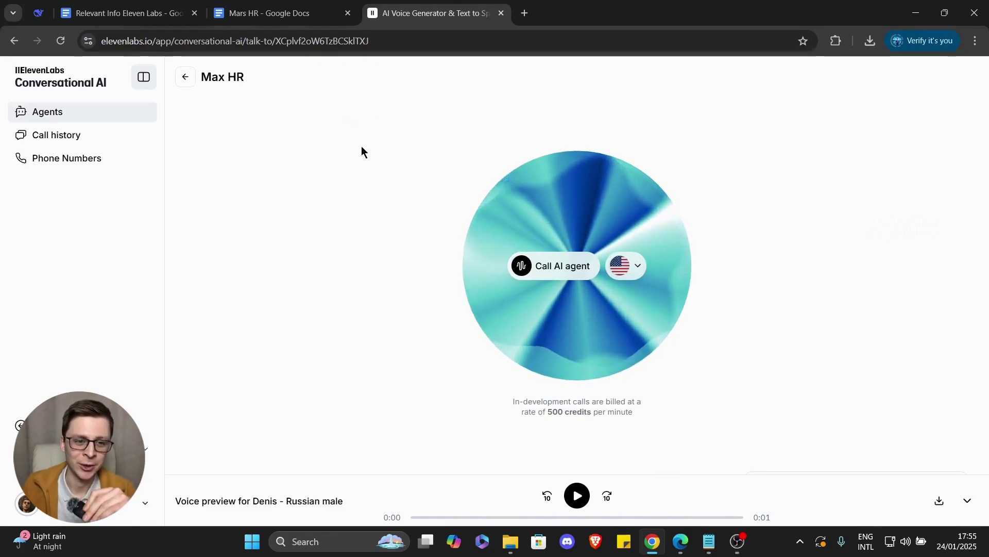
# - Open the form for importing a phone number from Twilio and examine its phone number, Twilio SID and Twilio Token fields
pyautogui.click(108, 157)
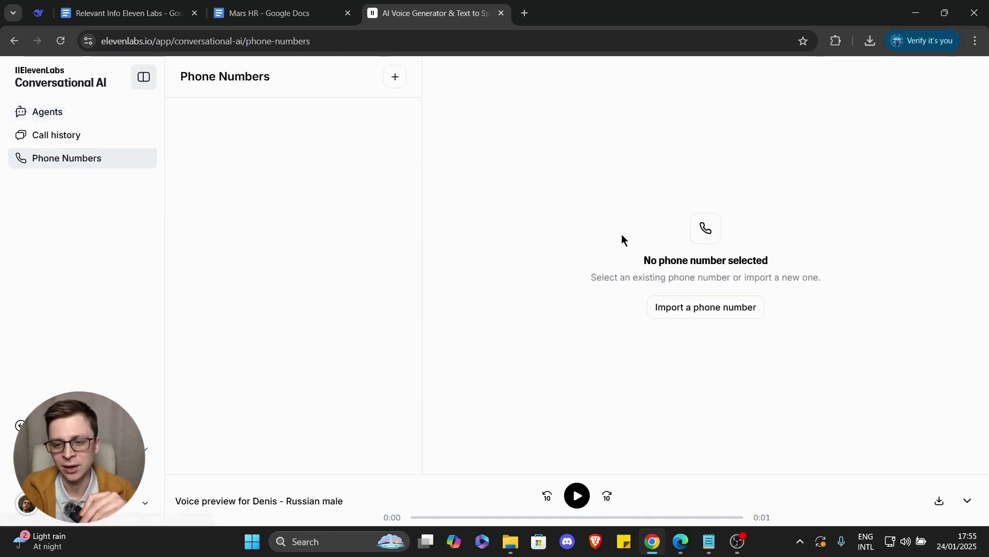
pyautogui.click(395, 77)
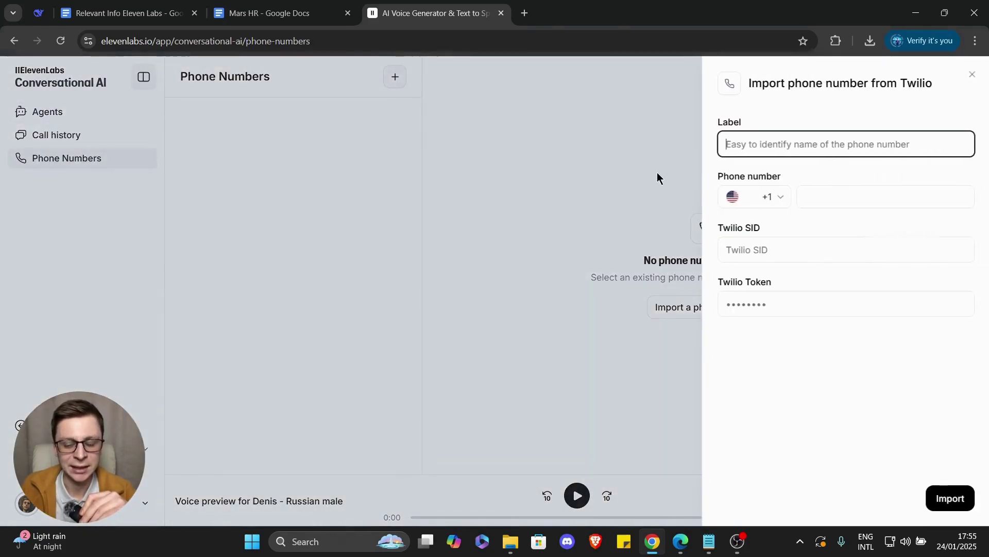
pyautogui.click(806, 253)
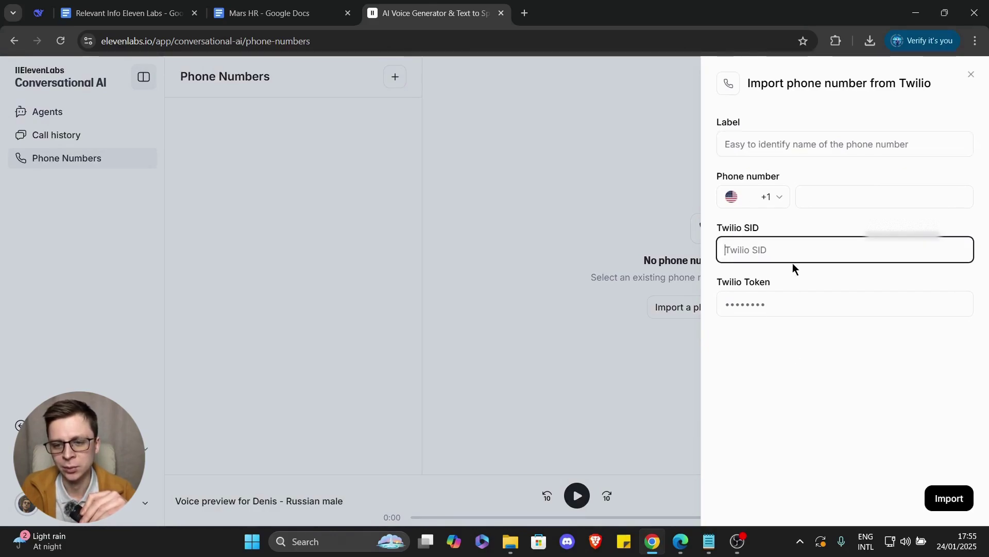
pyautogui.click(809, 307)
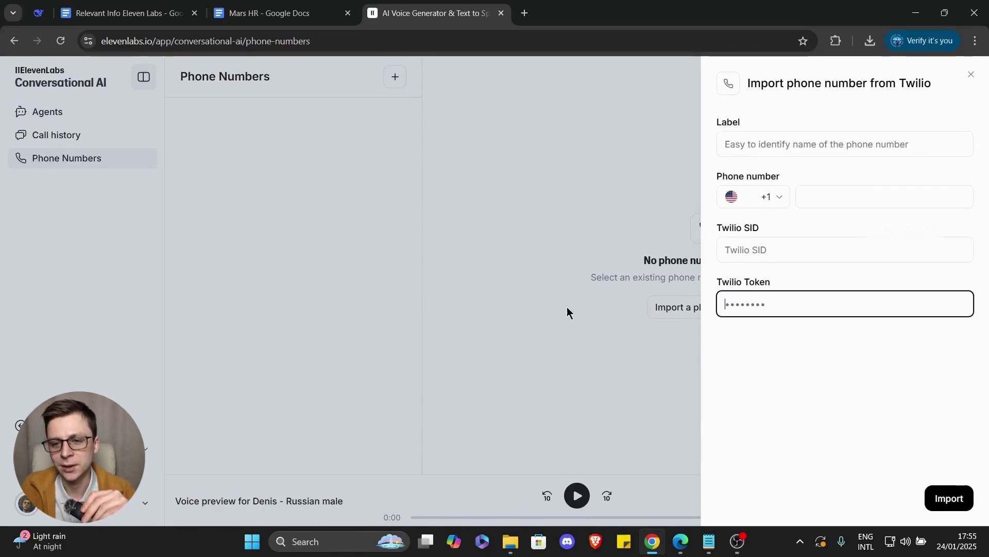
pyautogui.click(821, 193)
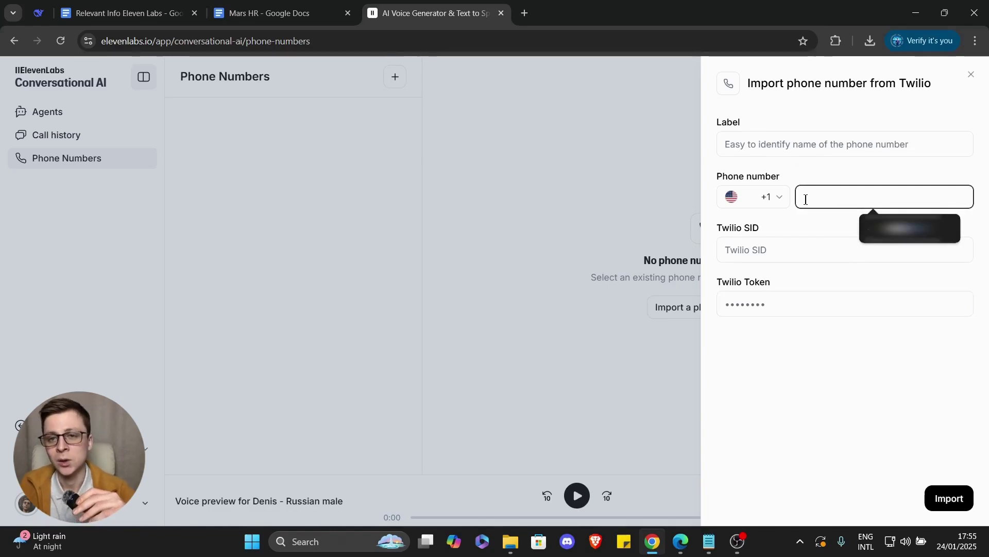